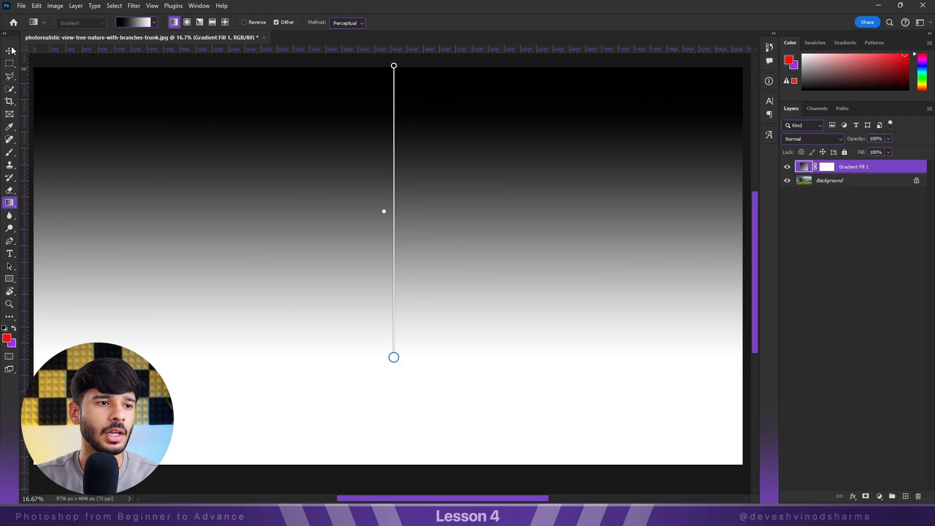
Switch to the Move tool and set the Gradient Fill 1 layer's blend mode to Multiply
click(10, 51)
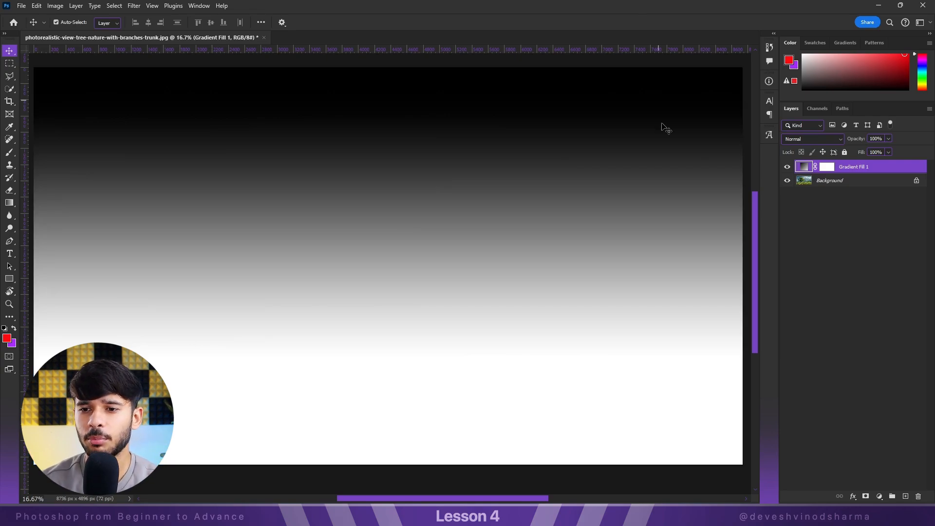
click(794, 141)
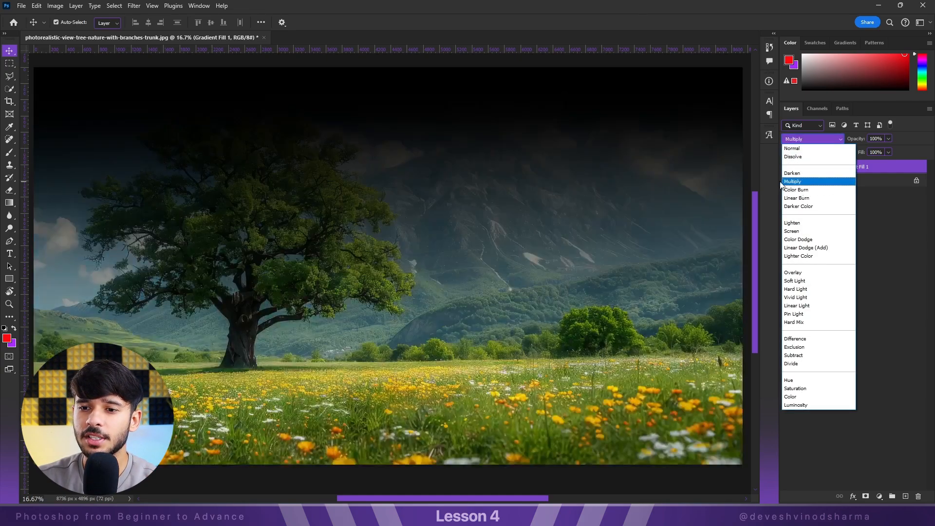
click(800, 182)
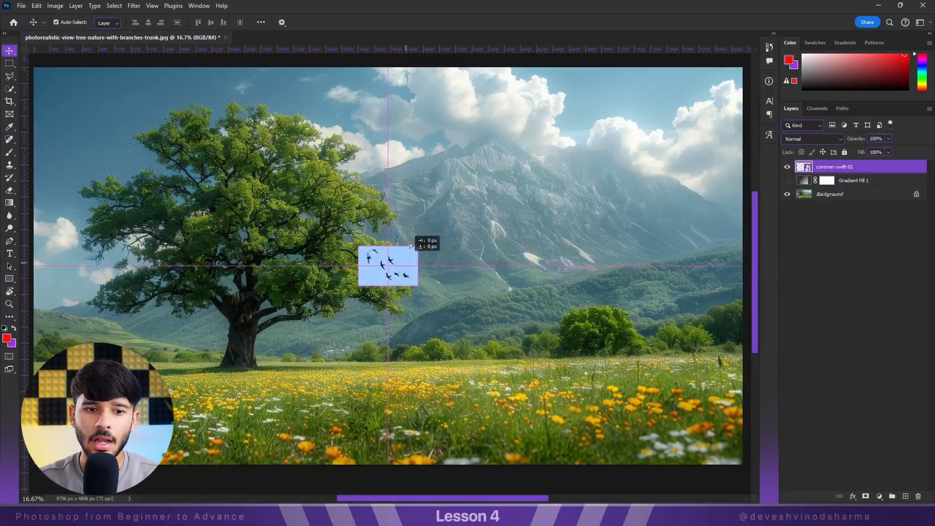
Scale the placed common-swift-02 bird image to about 283% and position it in the sky over the mountain peak
drag(368, 268, 516, 131)
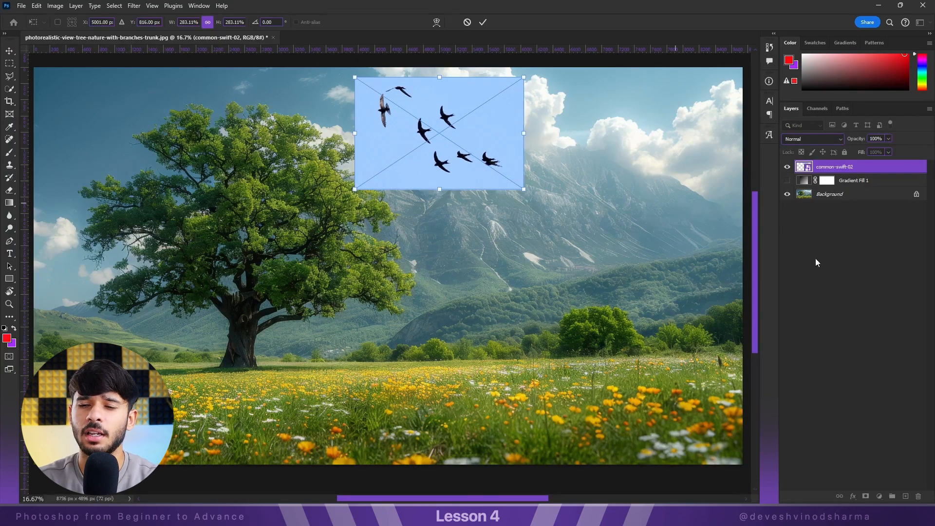
key(Return)
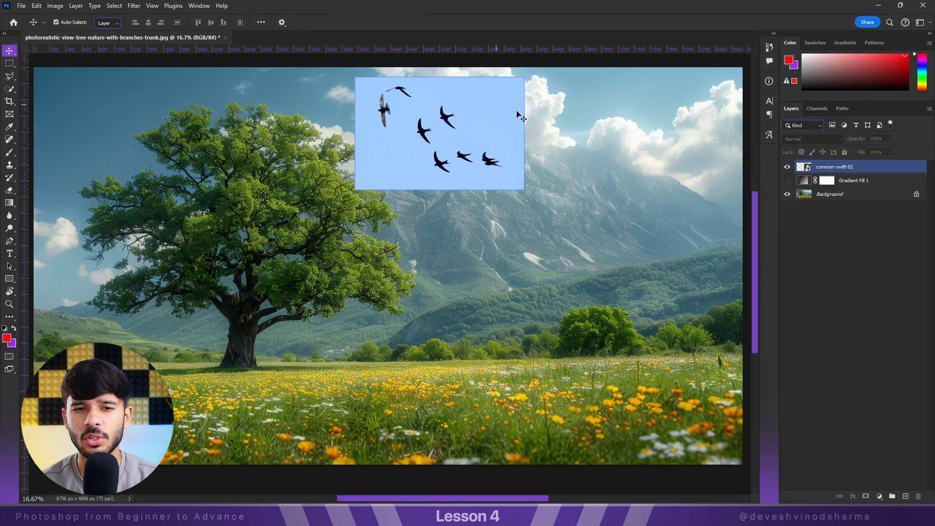
click(481, 94)
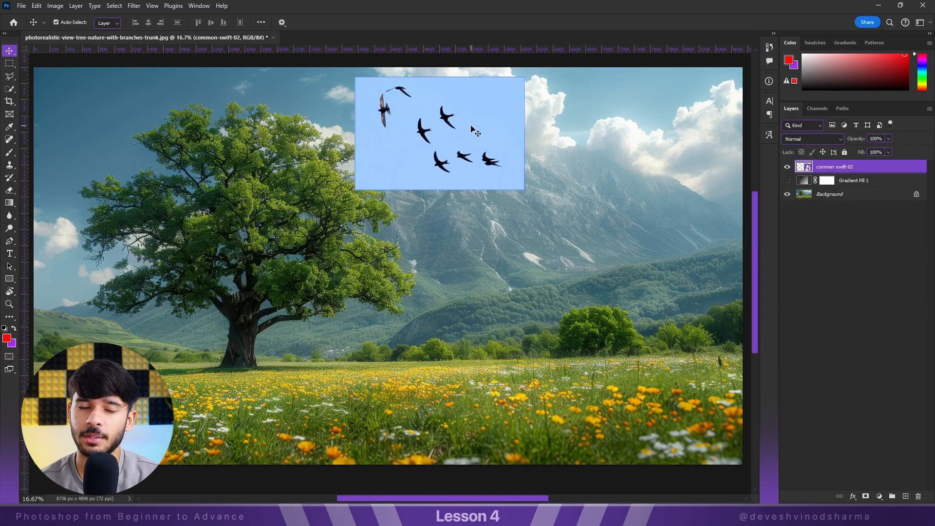
drag(493, 129, 617, 145)
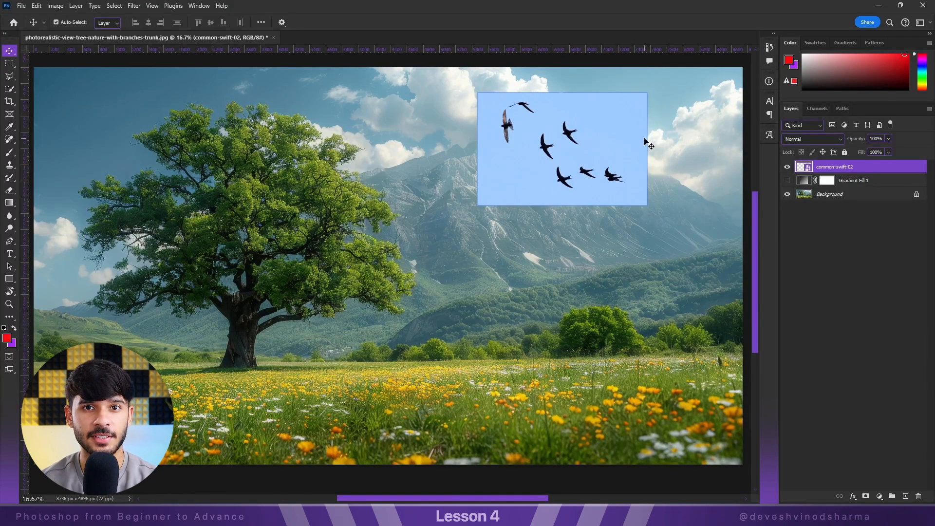
Set the common-swift-02 layer's blend mode to Multiply and shift the birds slightly up and to the right
click(814, 139)
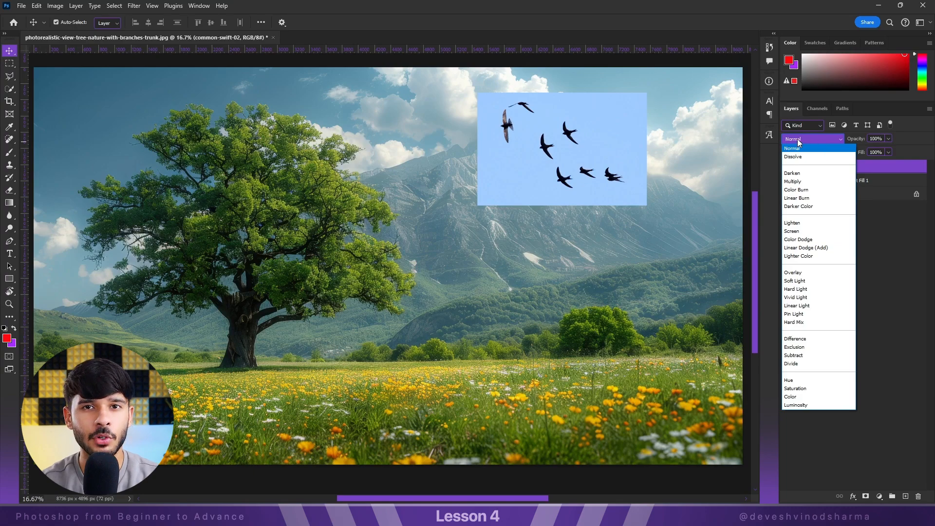
click(792, 181)
mouse_move(600, 136)
mouse_down()
mouse_move(614, 133)
mouse_move(633, 102)
mouse_move(614, 126)
mouse_up()
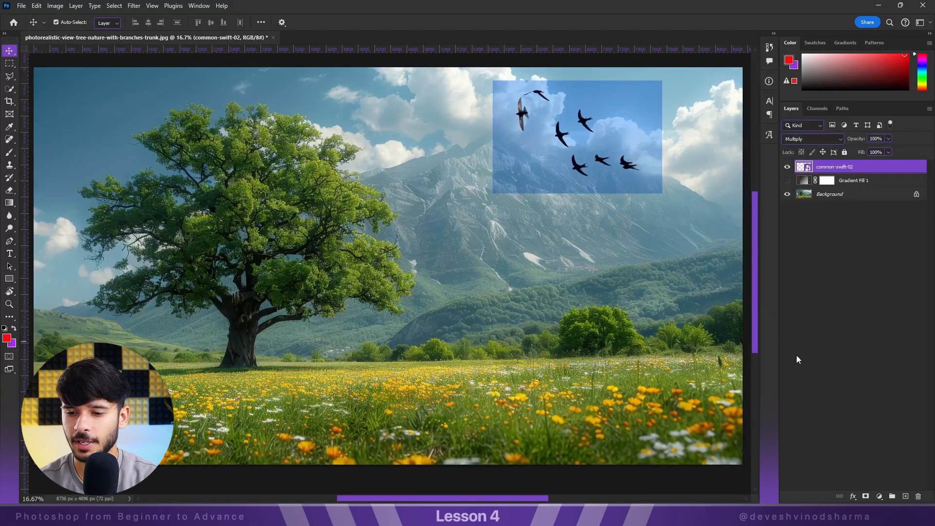
Add a Levels adjustment layer above the bird image and lower its white input level to 199
click(879, 495)
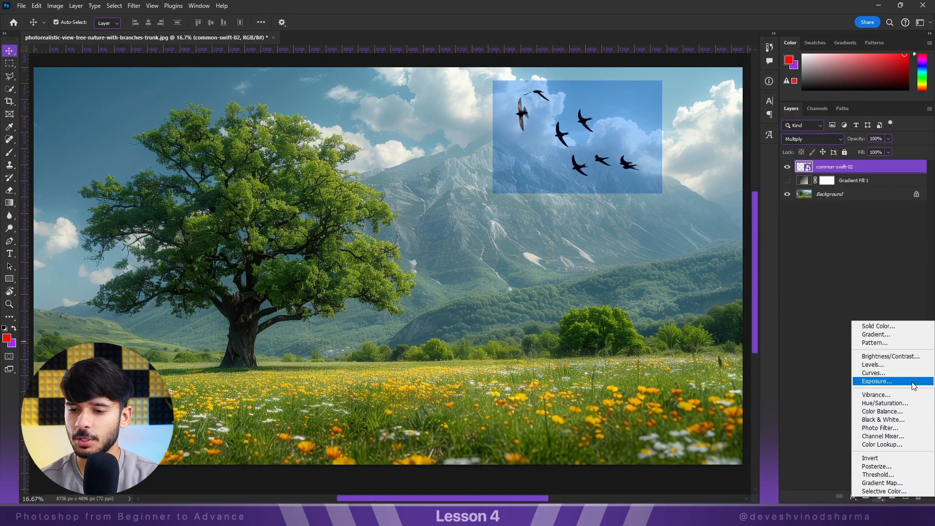
click(871, 366)
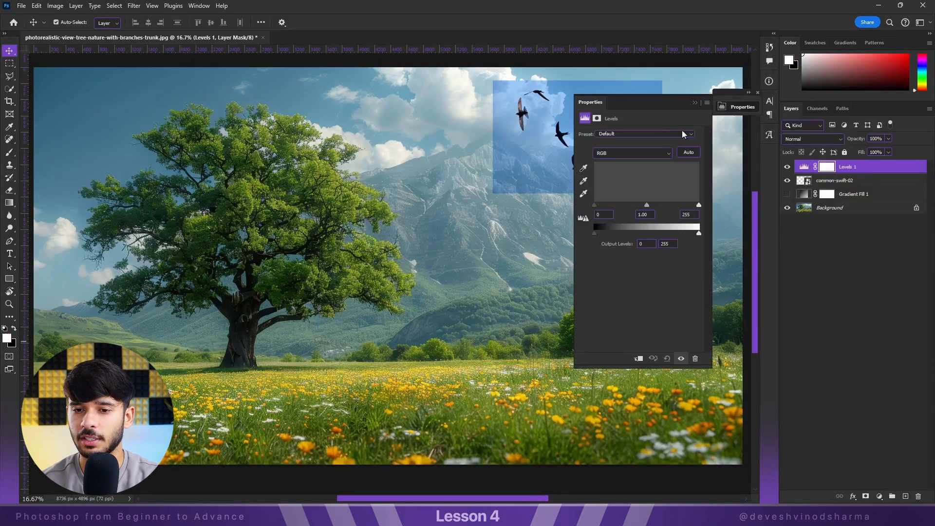
drag(666, 104, 758, 119)
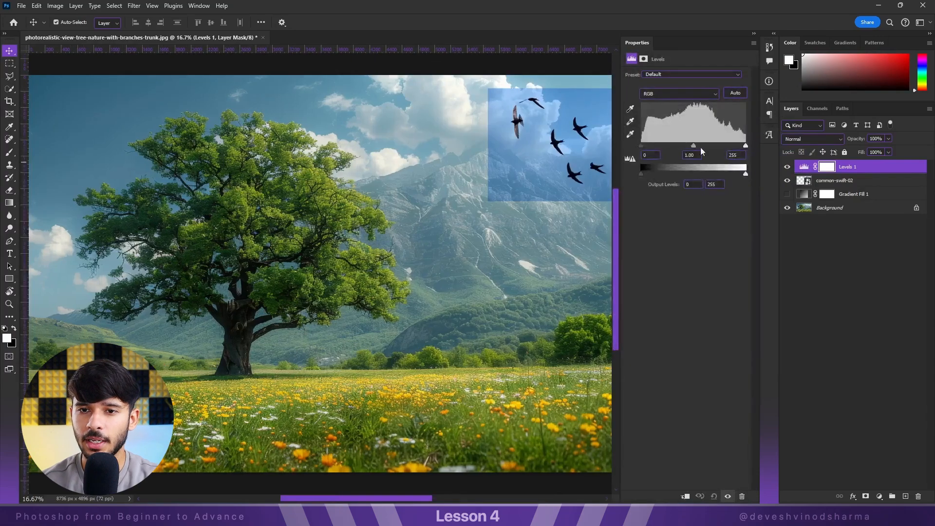
drag(638, 43, 707, 198)
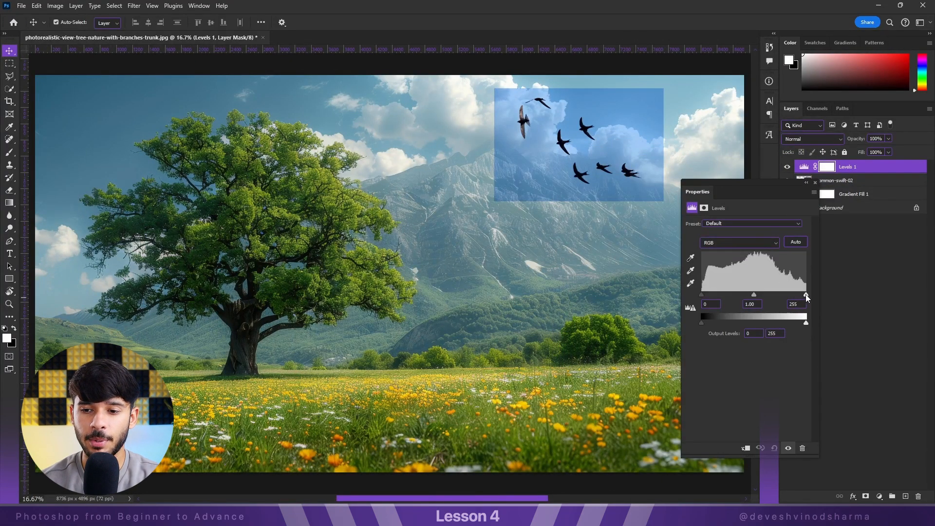
drag(806, 294, 783, 299)
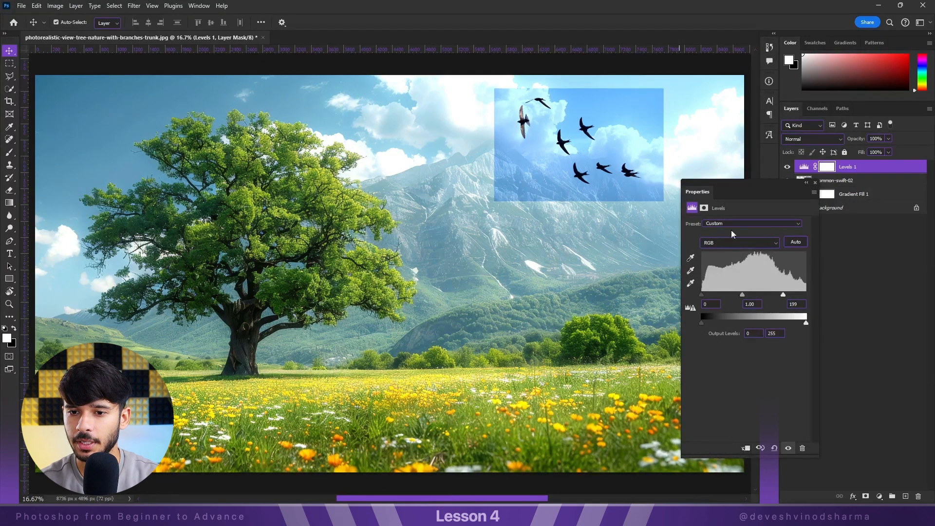
Clip the Levels adjustment to the bird layer and lower its white input further until the blue backdrop disappears
drag(746, 192, 708, 194)
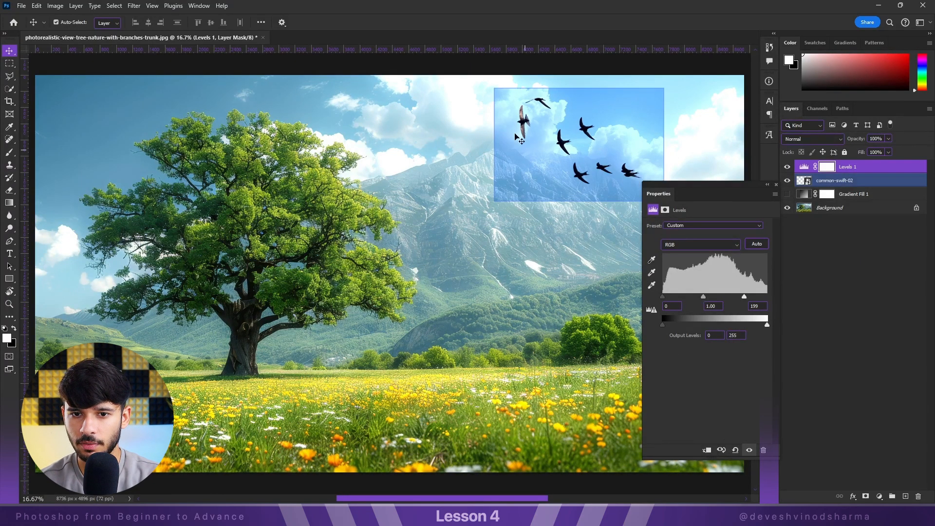
click(708, 453)
drag(712, 192, 759, 173)
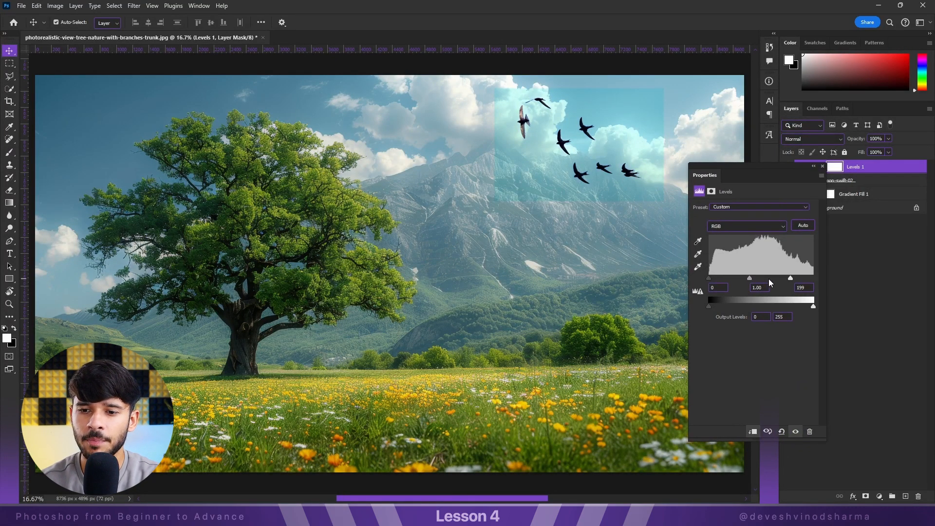
drag(789, 278, 775, 281)
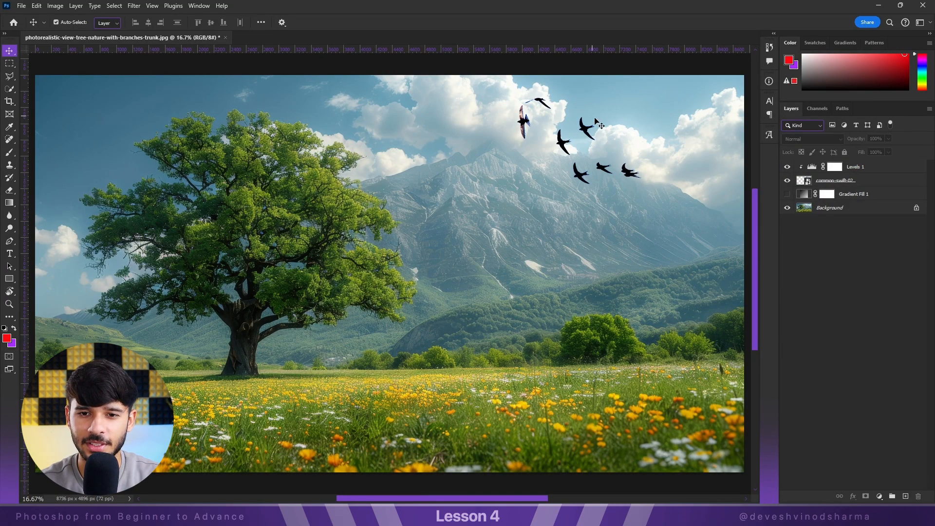
Scale the bird layer down to roughly half size and move it into the sky above the mountain's right slope
drag(589, 136, 638, 160)
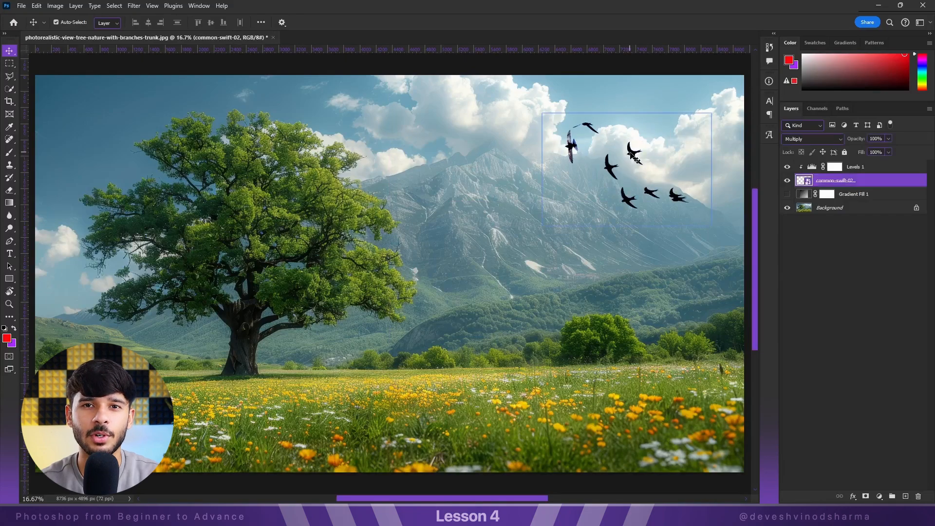
key(ctrl+t)
drag(711, 226, 619, 176)
drag(579, 148, 651, 121)
key(Return)
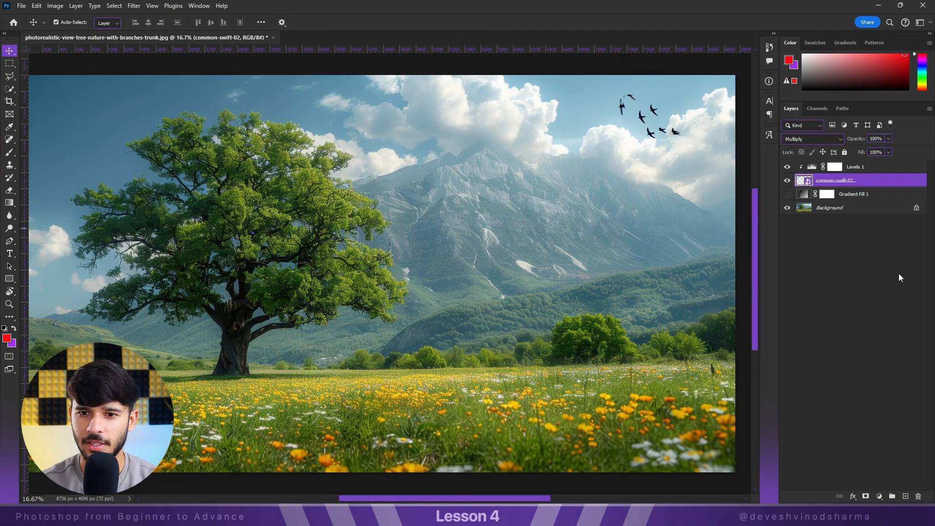
Set the Gradient Fill 1 layer's blend mode back to Normal
click(865, 259)
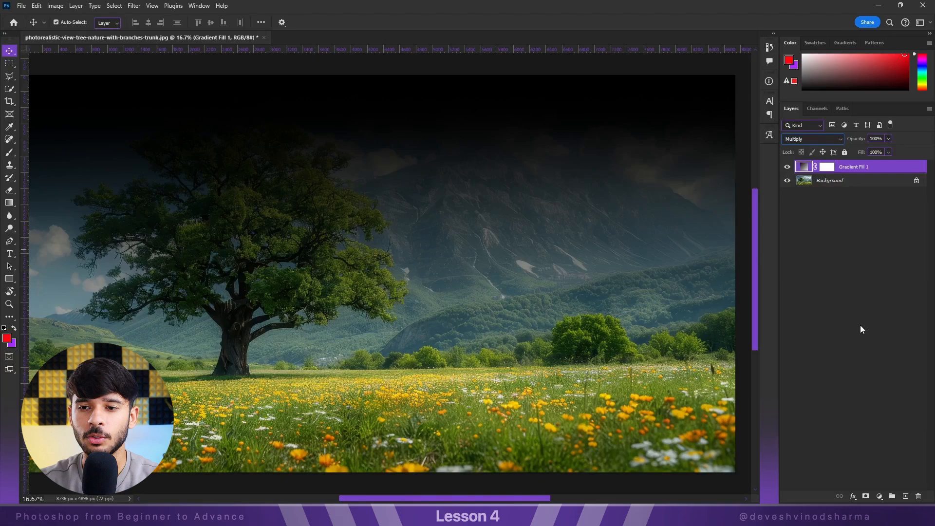
click(862, 329)
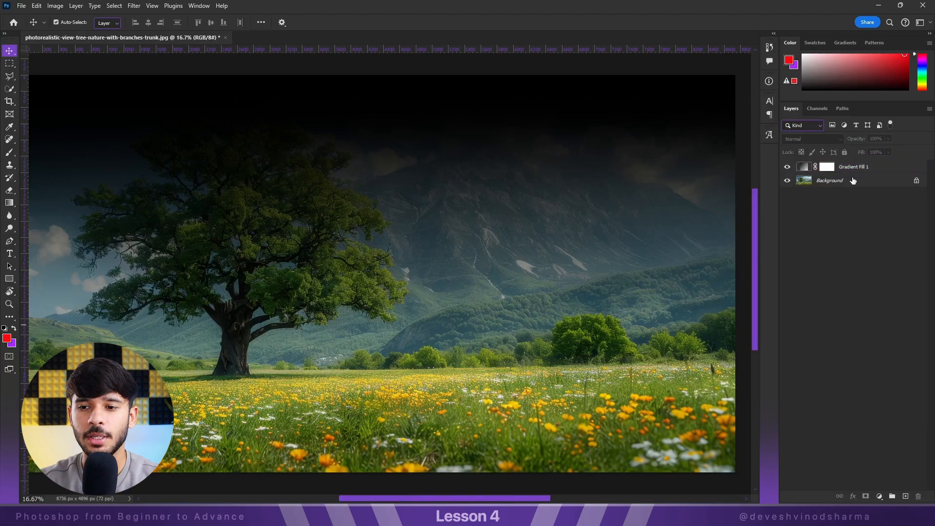
click(834, 167)
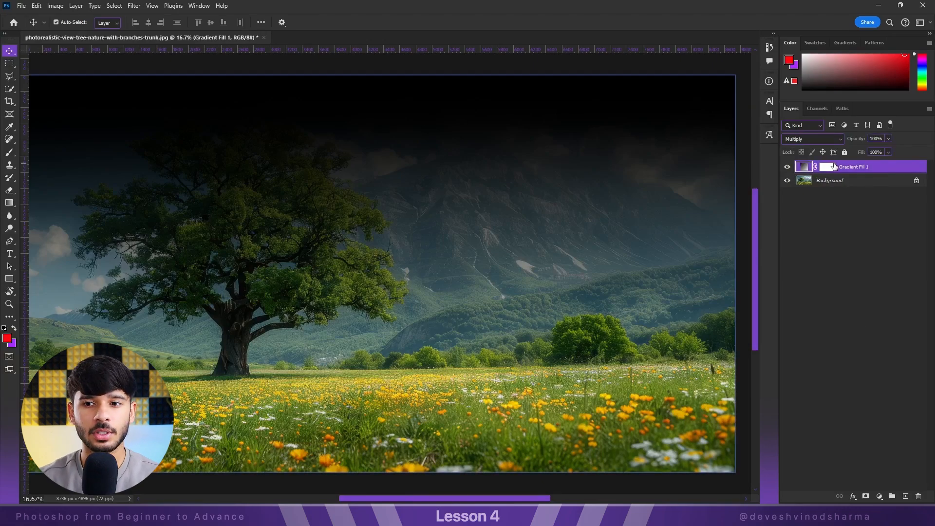
click(803, 140)
click(802, 150)
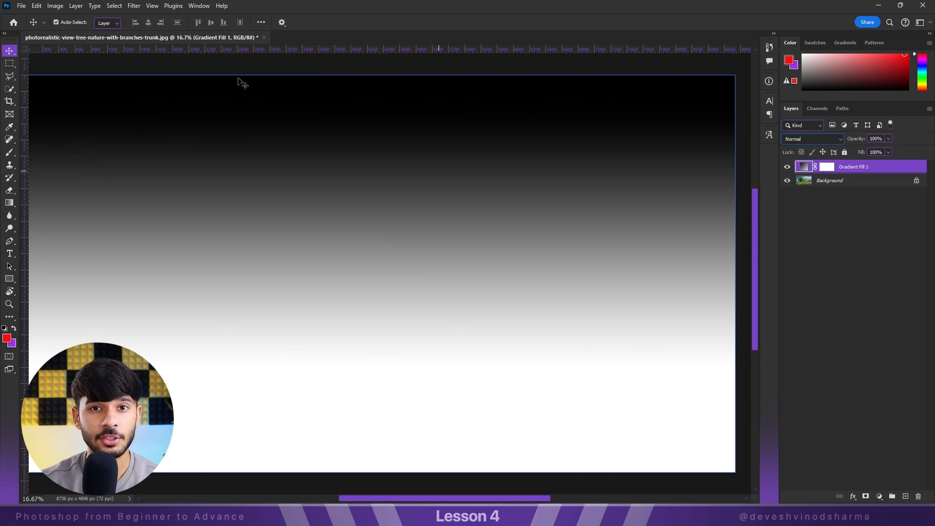
Set the Gradient Fill 1 layer's blend mode to Screen
click(809, 141)
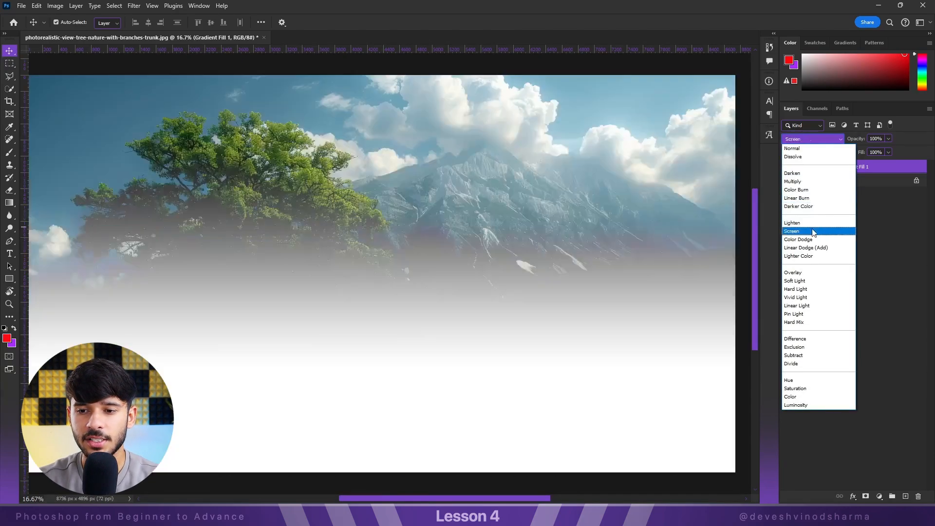
click(799, 231)
click(813, 234)
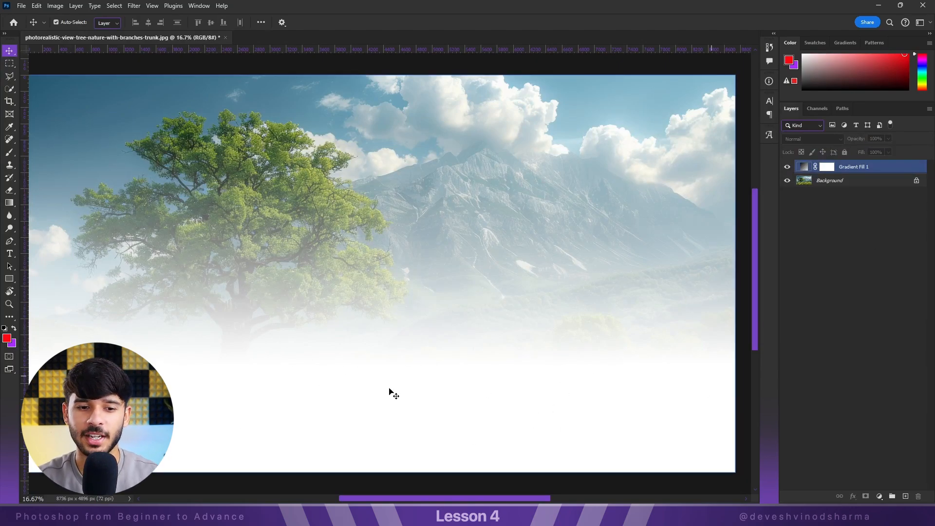
scroll(512, 314, down, 1)
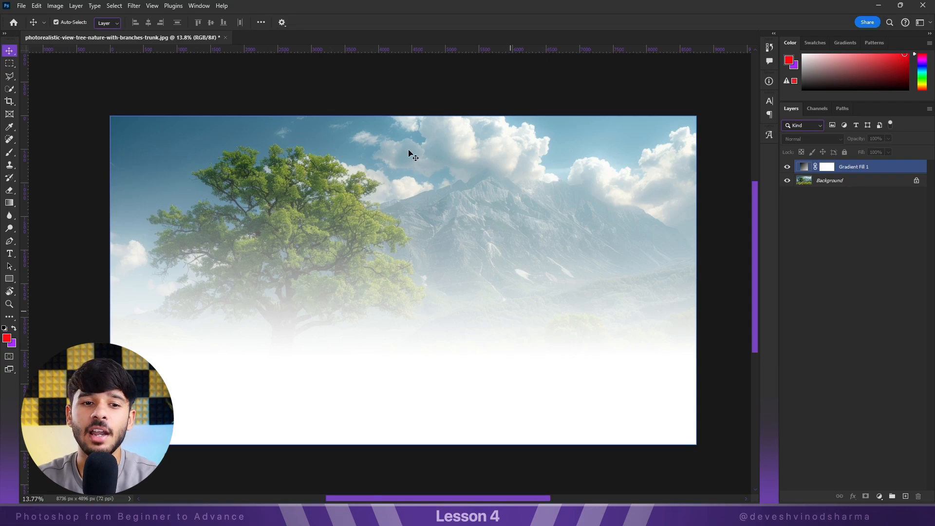
Select the Gradient Fill 1 layer and hide it
click(850, 167)
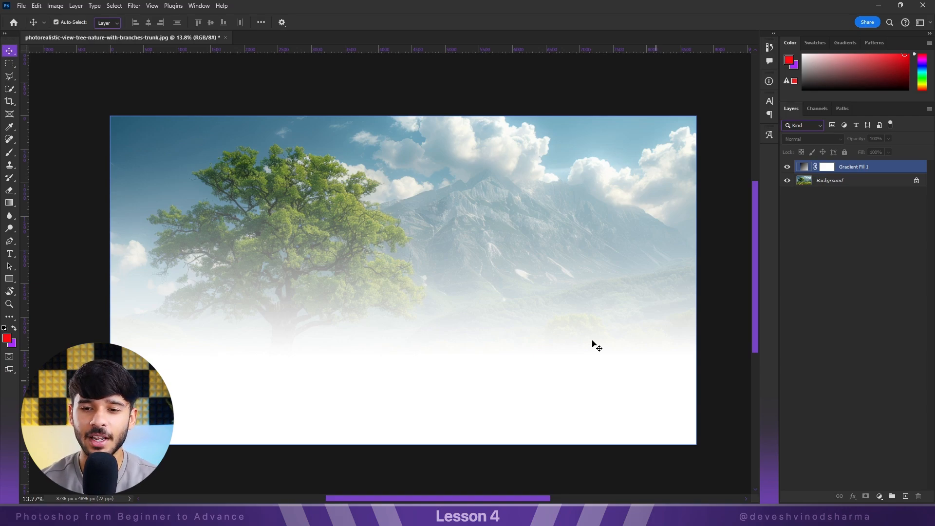
click(593, 341)
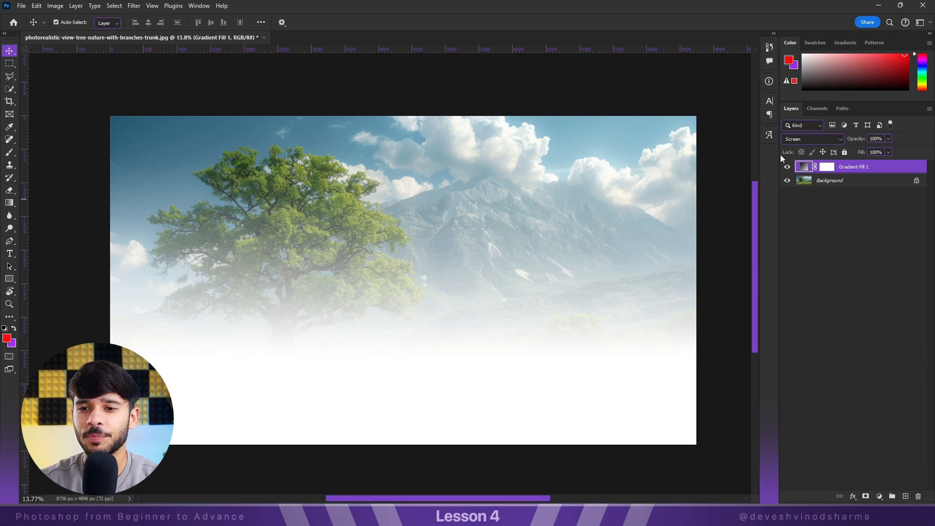
click(787, 167)
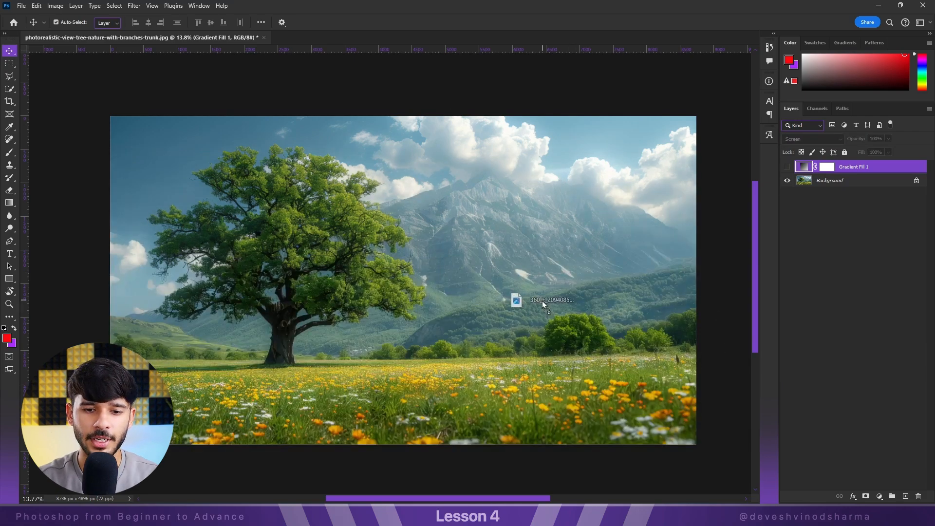
Place the fire image into the document, enlarge it, and position it over the meadow to the right of the tree
drag(543, 300, 542, 300)
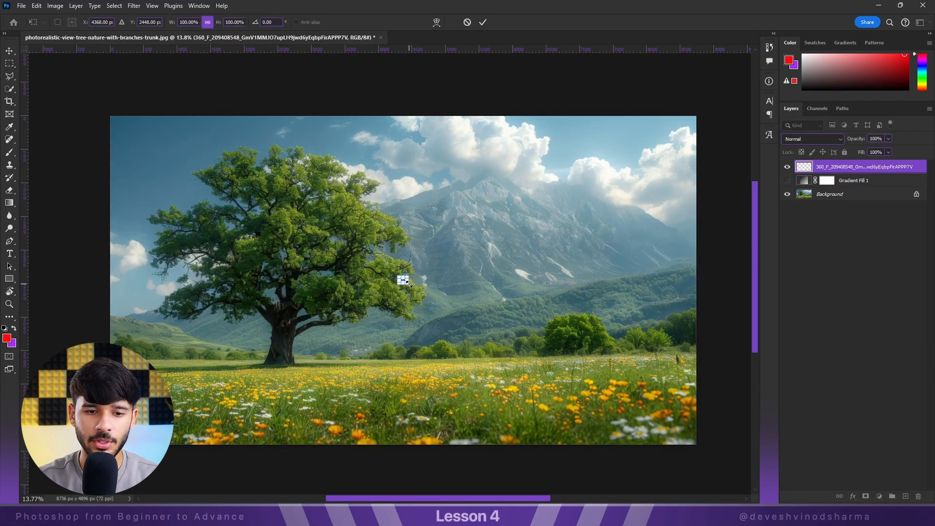
key(Return)
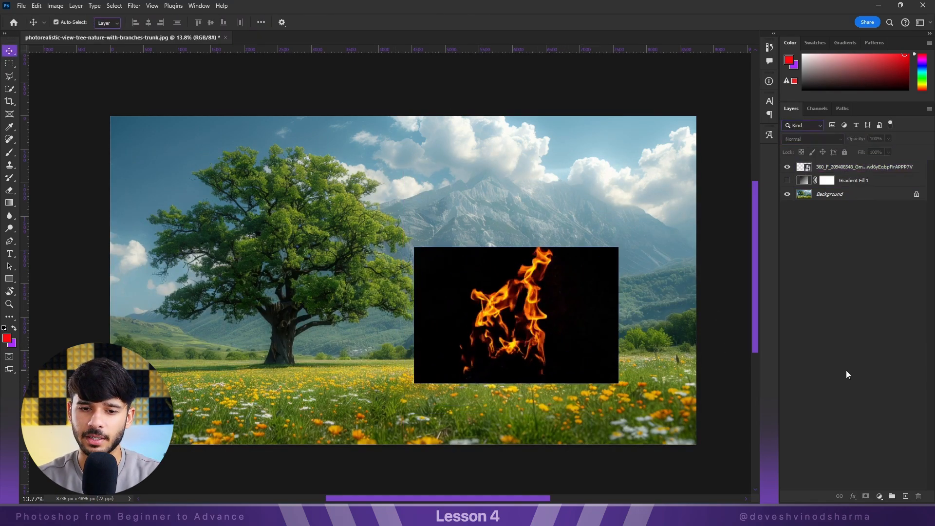
drag(542, 331, 520, 321)
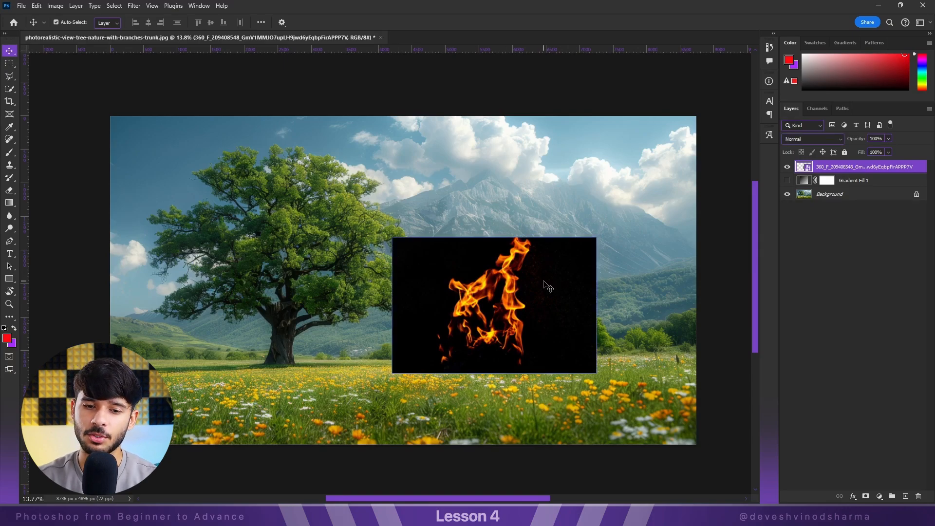
drag(551, 260, 608, 267)
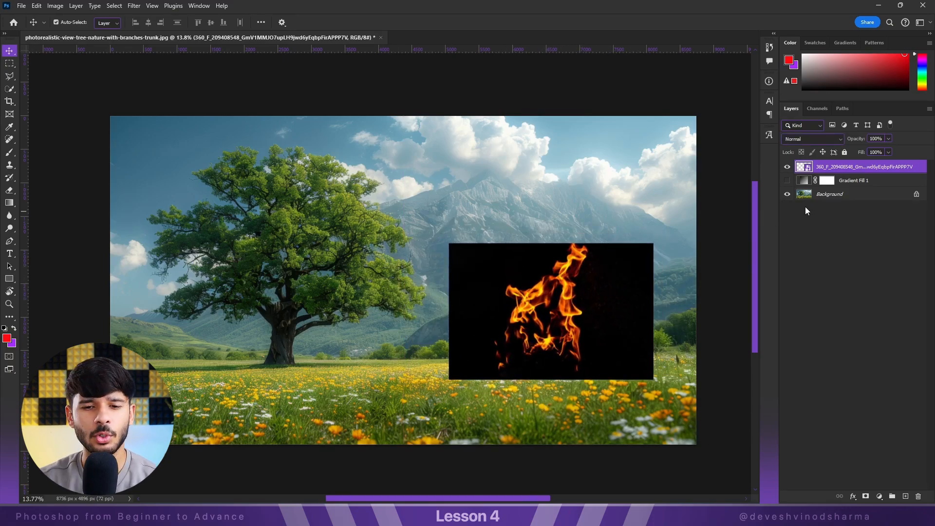
Set the fire image layer's blend mode to Screen
click(814, 139)
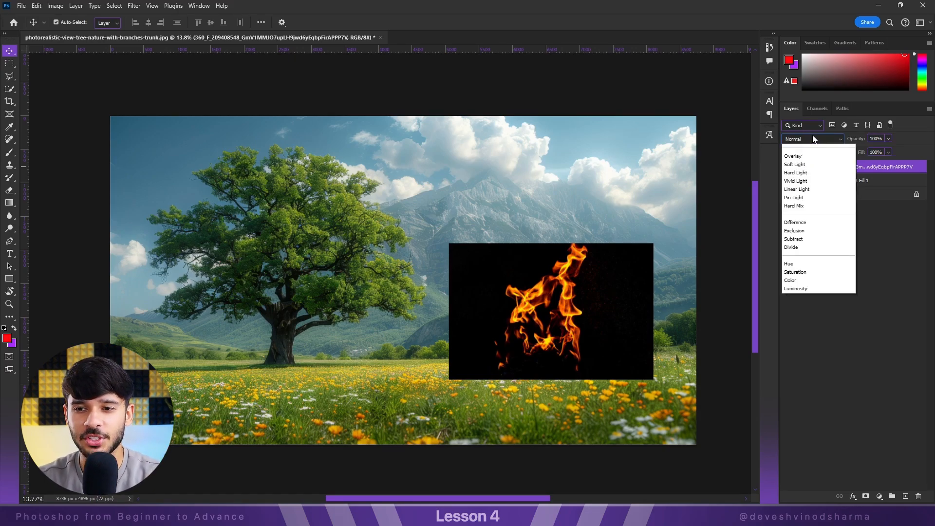
click(813, 138)
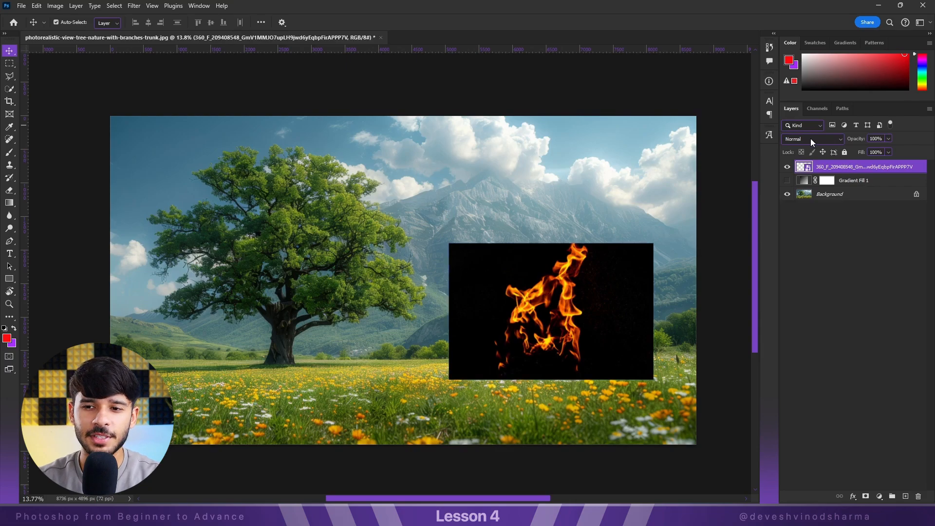
click(810, 138)
click(803, 232)
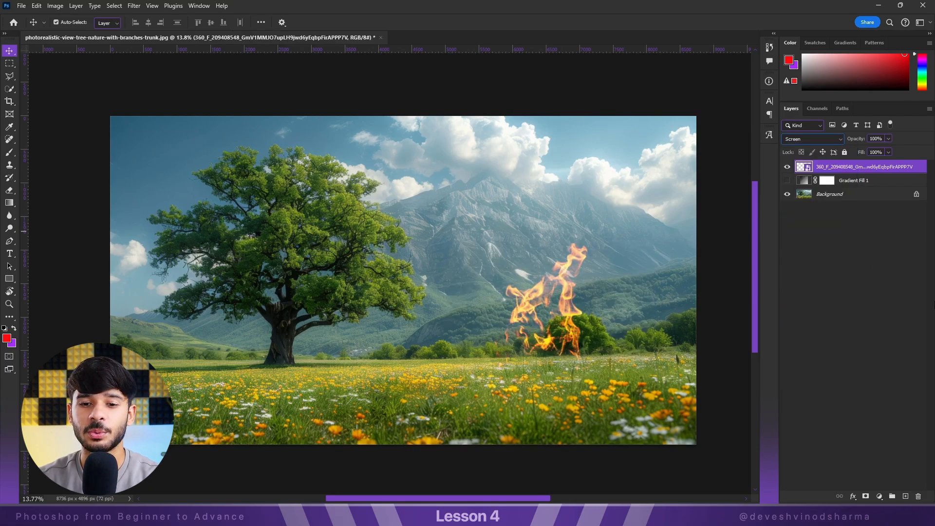
Scale down the fire image, move it to the base of the tree trunk, and commit the transform
drag(566, 307, 583, 345)
drag(664, 267, 584, 319)
drag(556, 352, 312, 369)
key(Return)
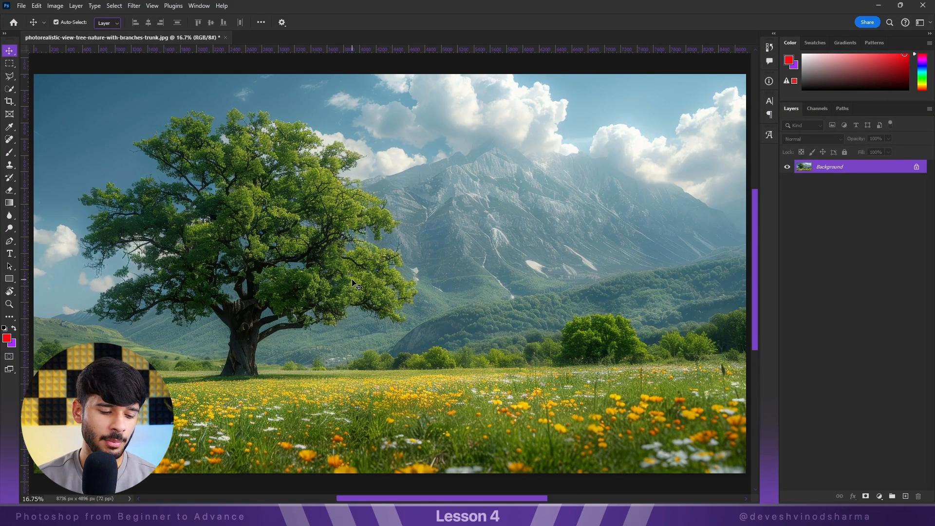
Duplicate the Background layer and set the copy's blend mode to Soft Light
key(ctrl+j)
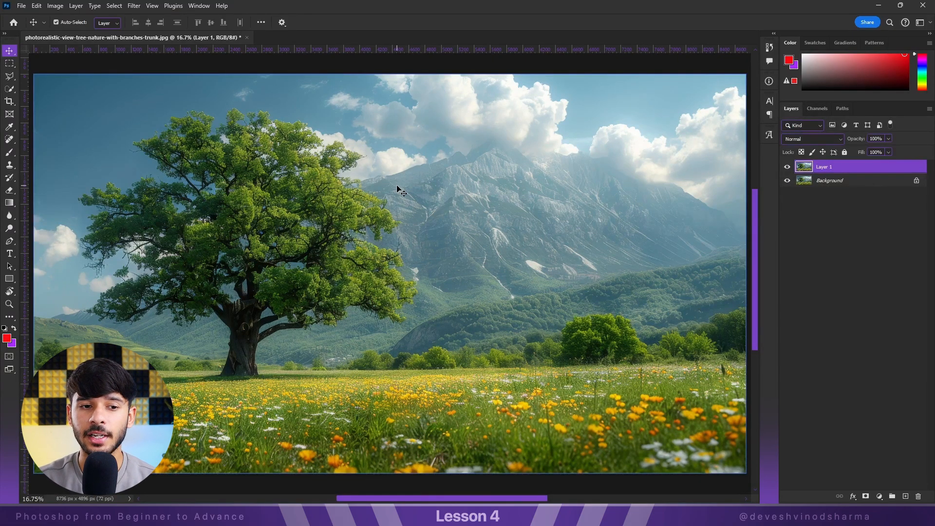
click(809, 141)
click(798, 142)
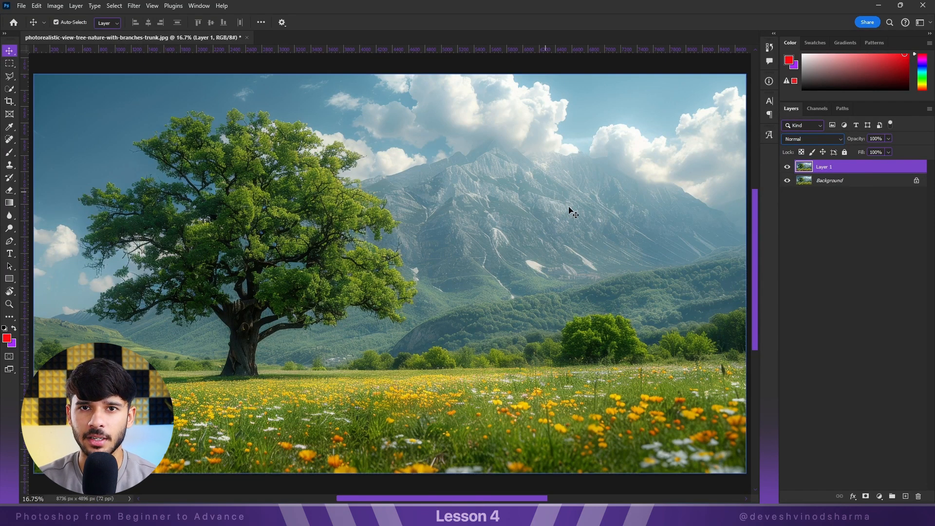
click(826, 140)
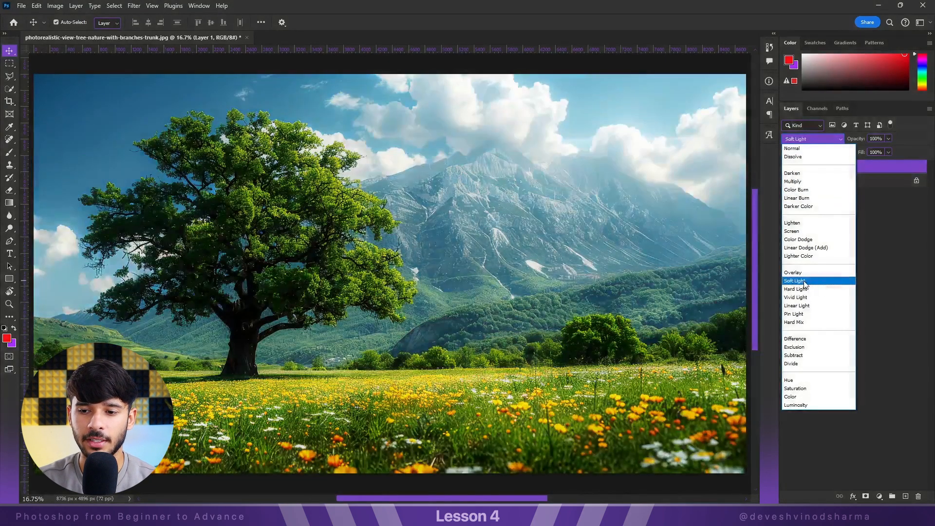
click(803, 281)
click(802, 281)
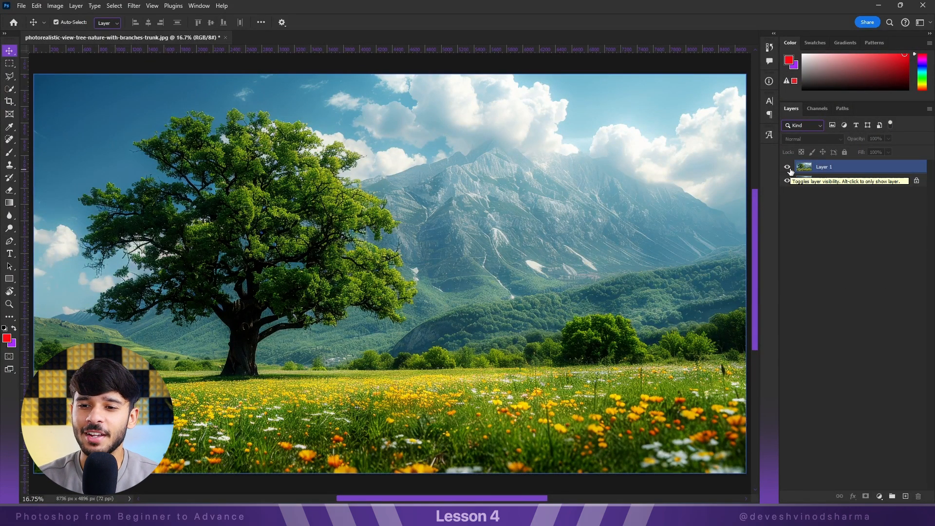
Toggle Layer 1's visibility to compare the Soft Light effect with the original photo
click(787, 167)
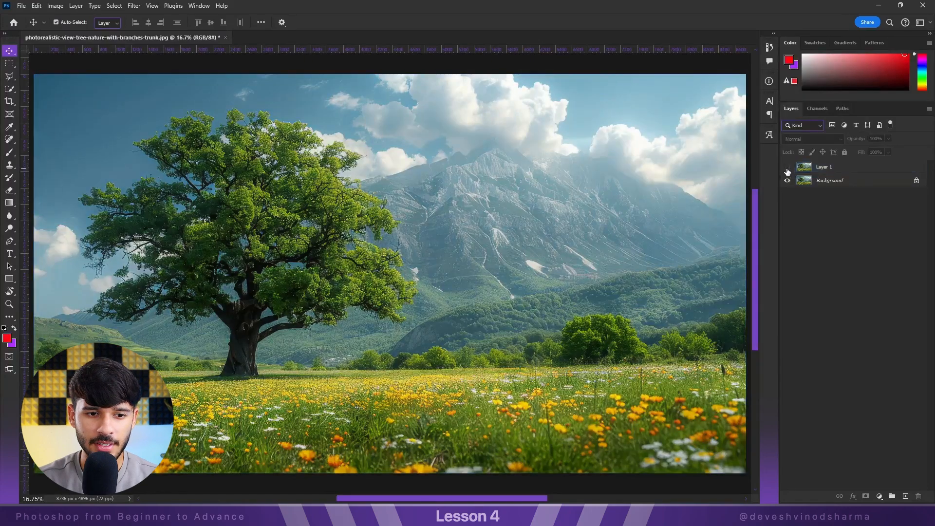
click(787, 167)
click(787, 168)
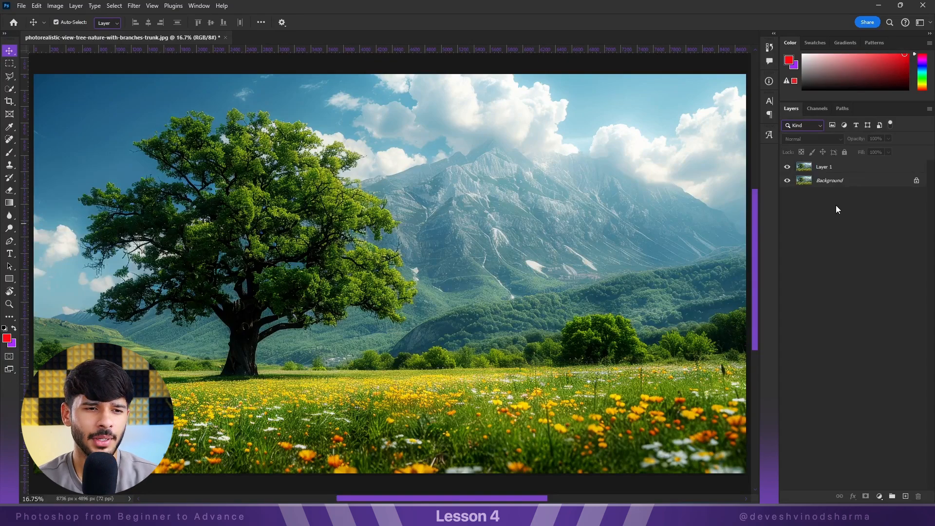
click(843, 166)
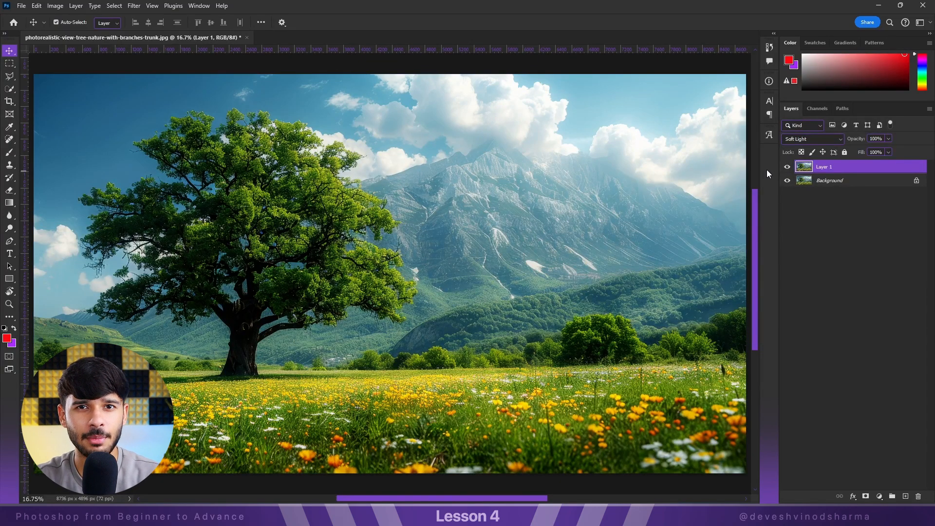
click(823, 141)
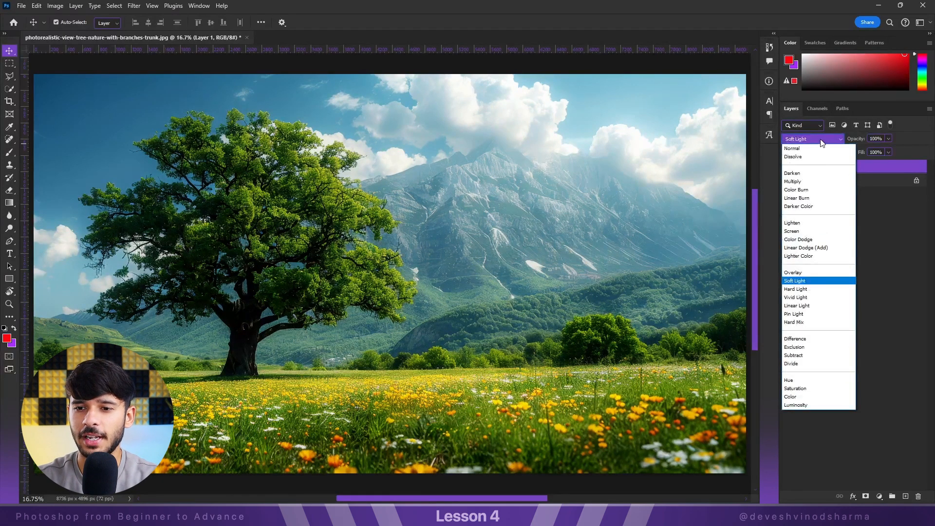
click(817, 140)
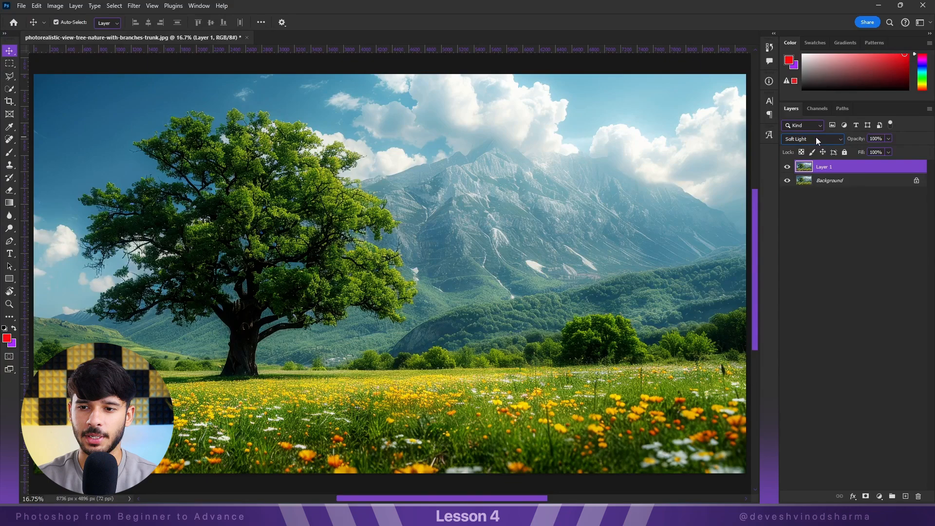
click(788, 167)
click(788, 167)
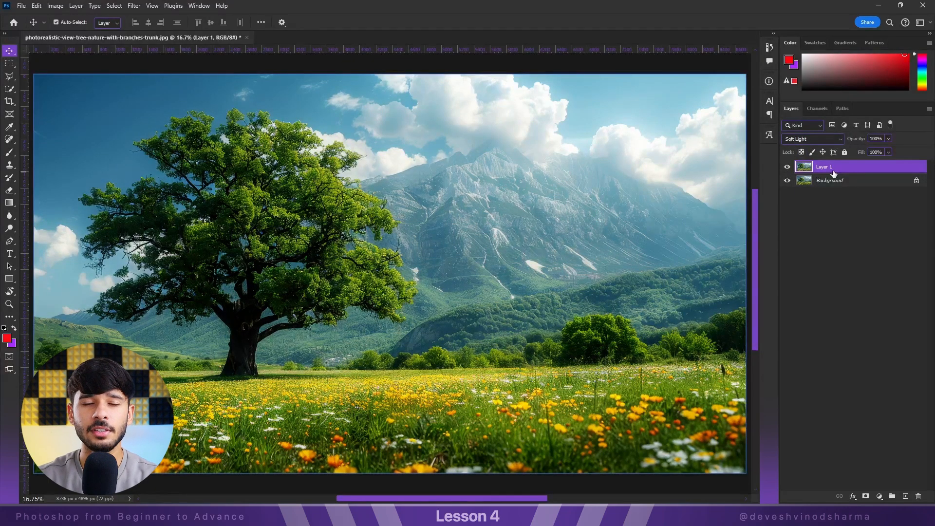
Try the Overlay blend mode on Layer 1 and toggle the layer's visibility to compare it with the original photo
click(817, 139)
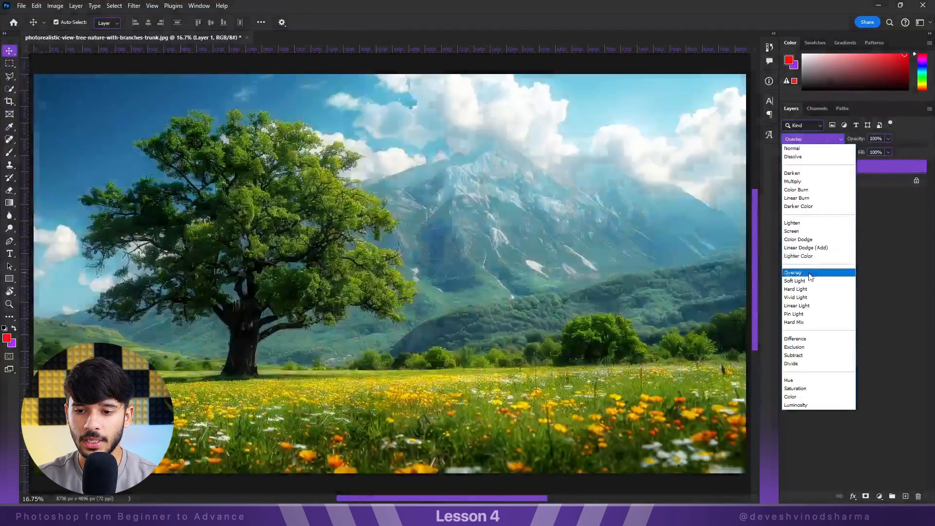
click(896, 271)
click(790, 168)
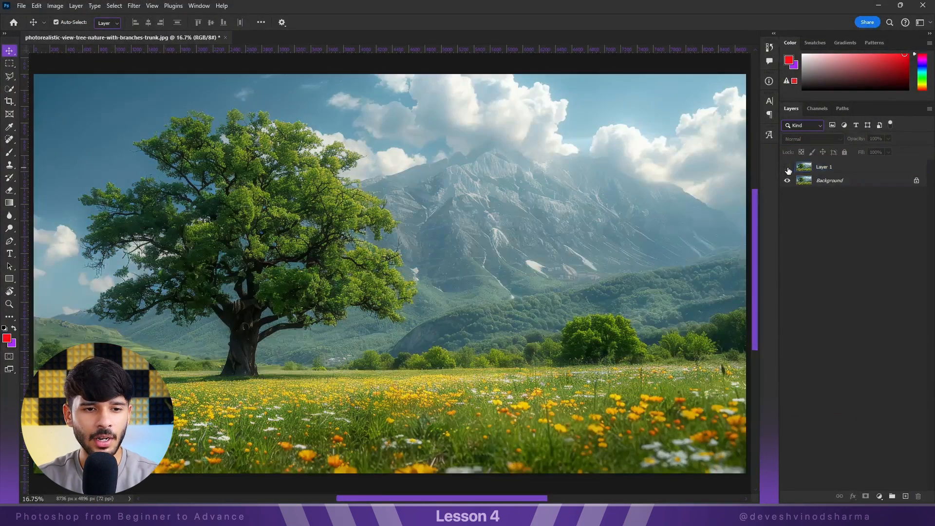
click(787, 167)
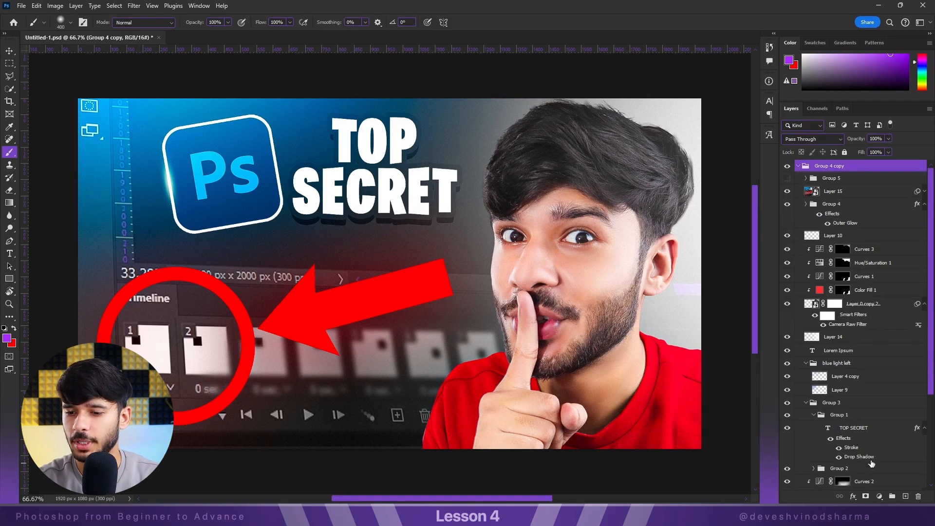
Create a new layer in the thumbnail document and paint a soft purple spot beside the raised finger with the Brush tool
click(905, 496)
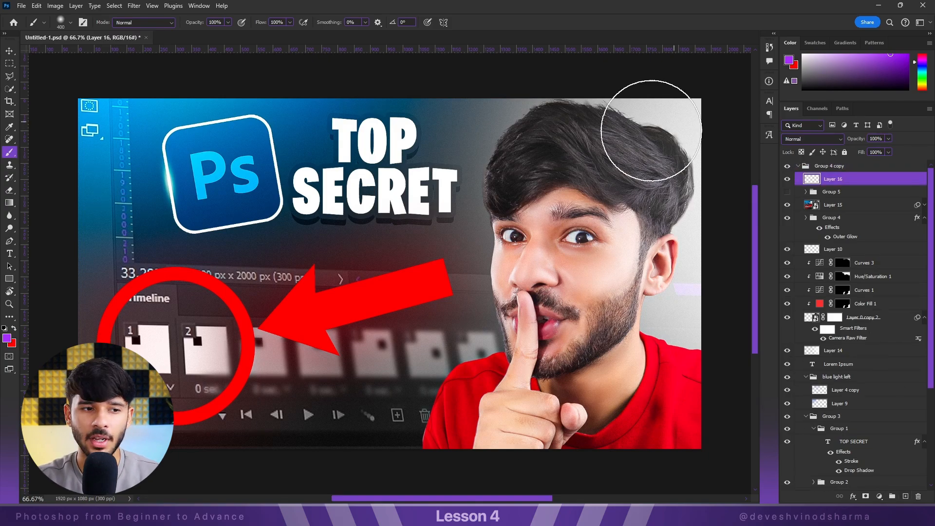
click(7, 339)
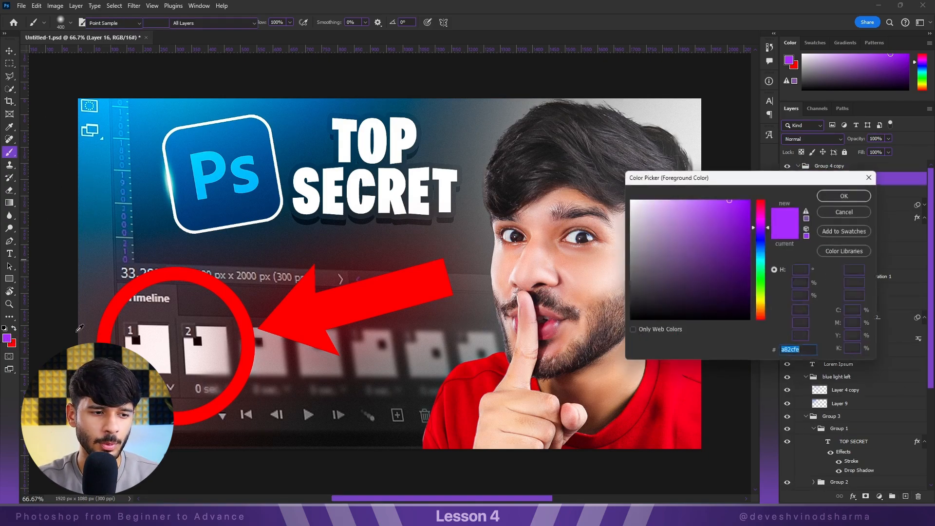
click(838, 195)
drag(490, 358, 494, 341)
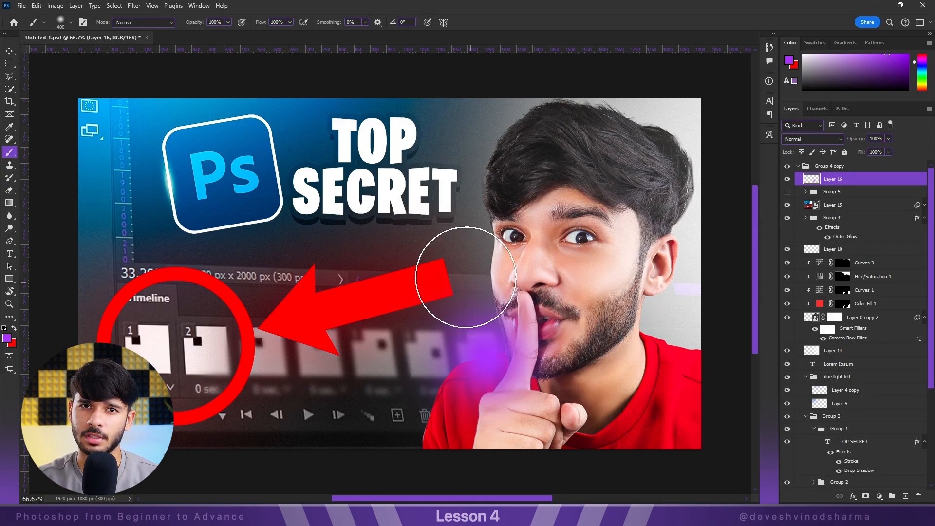
Try a brush hardness of 100% with a purple dab over the title text, and undo the dab
right_click(467, 273)
click(577, 291)
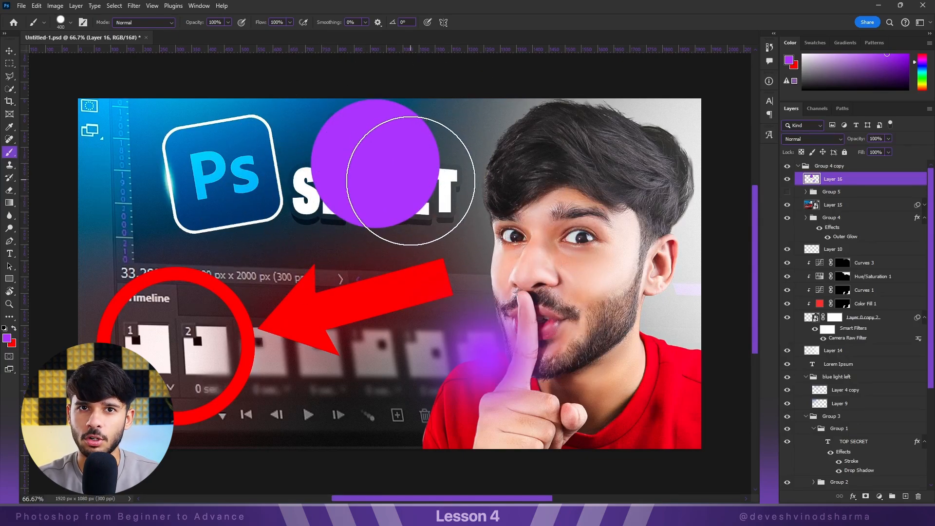
key(ctrl+z)
Make the brush soft-edged again and paint a purple spot over the word SECRET in the title
right_click(448, 235)
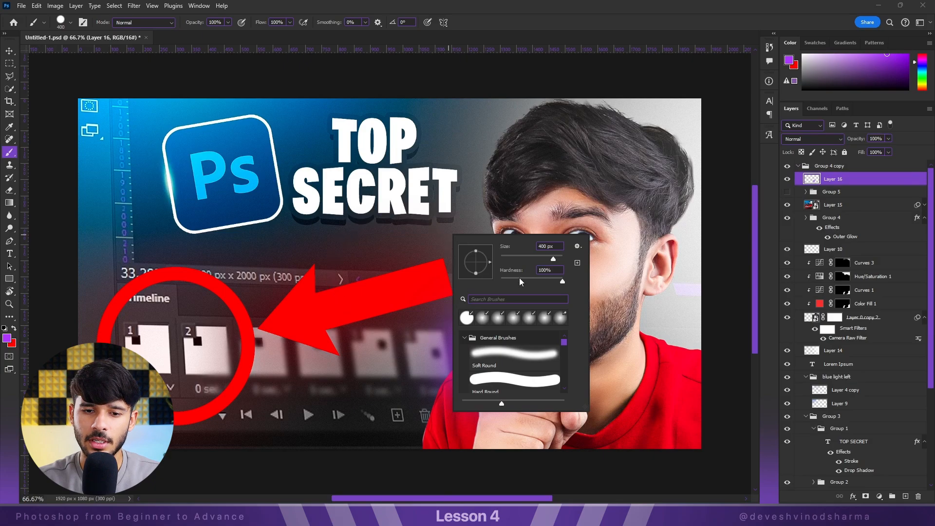
drag(518, 281, 502, 281)
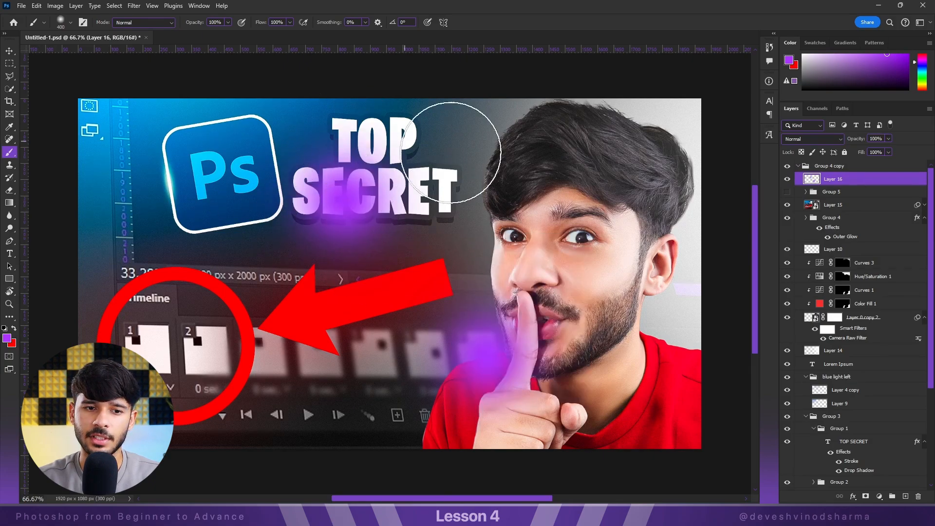
Compare Color Dodge and Linear Dodge (Add) on the purple glow layer, and leave its blend mode on Color Dodge
click(830, 140)
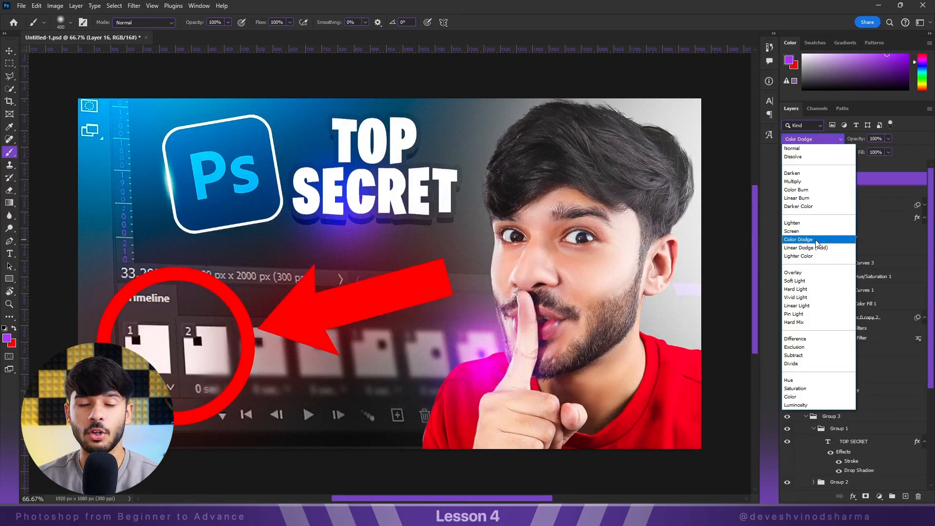
click(817, 239)
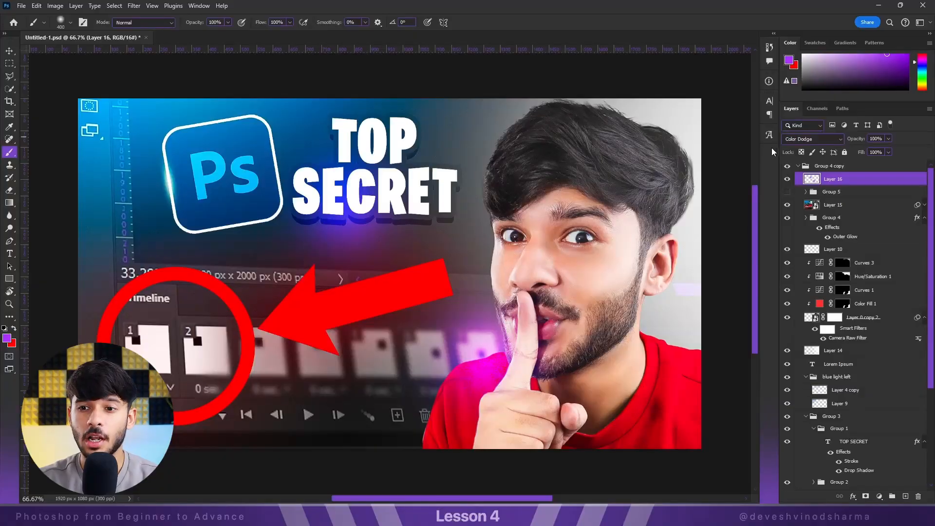
click(812, 139)
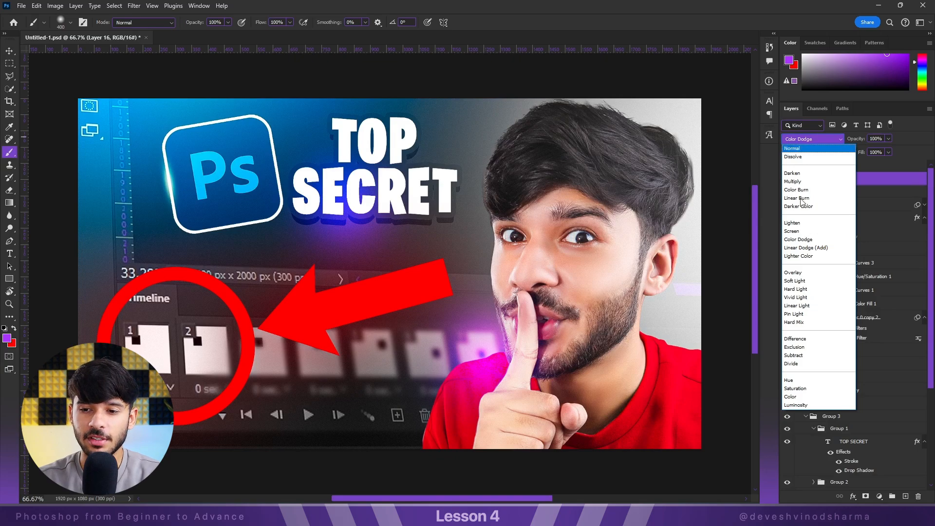
click(806, 247)
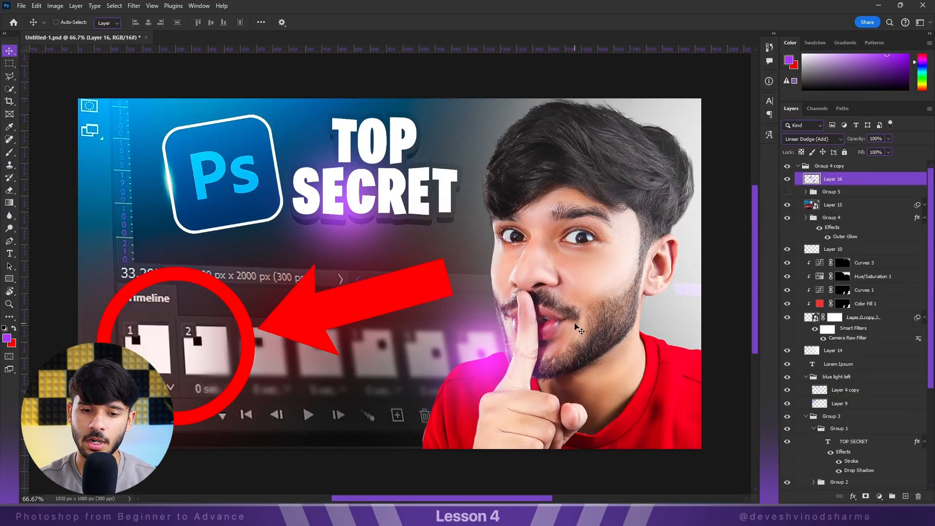
key(shift+minus)
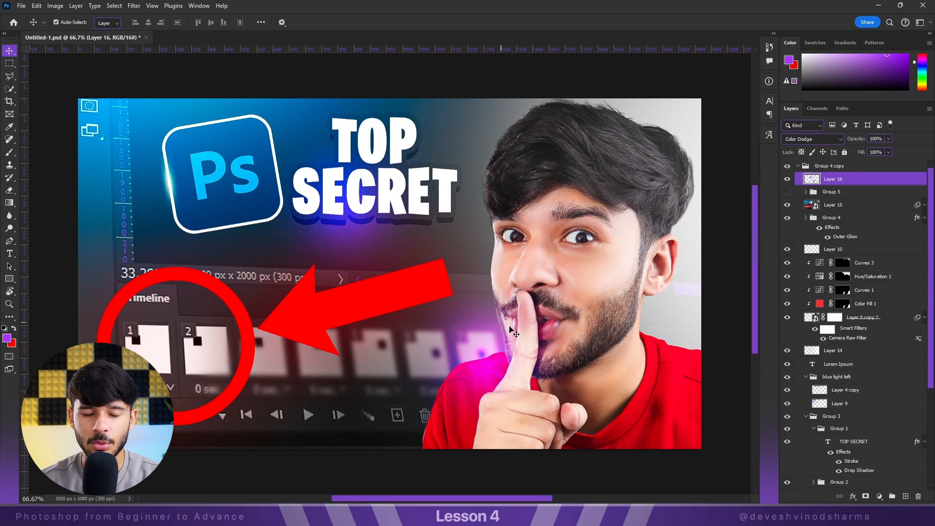
Create a new layer above the purple glow and choose a bright blue foreground color for the Brush tool
click(905, 497)
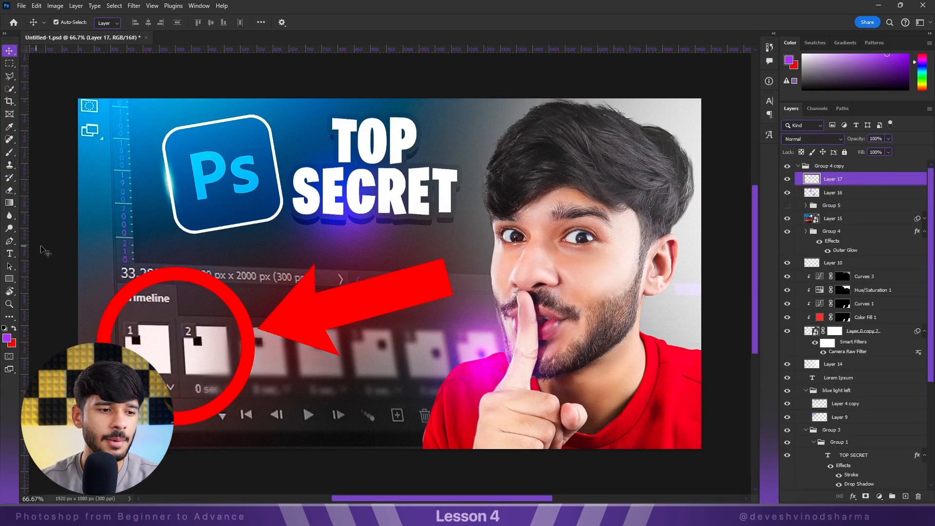
click(10, 152)
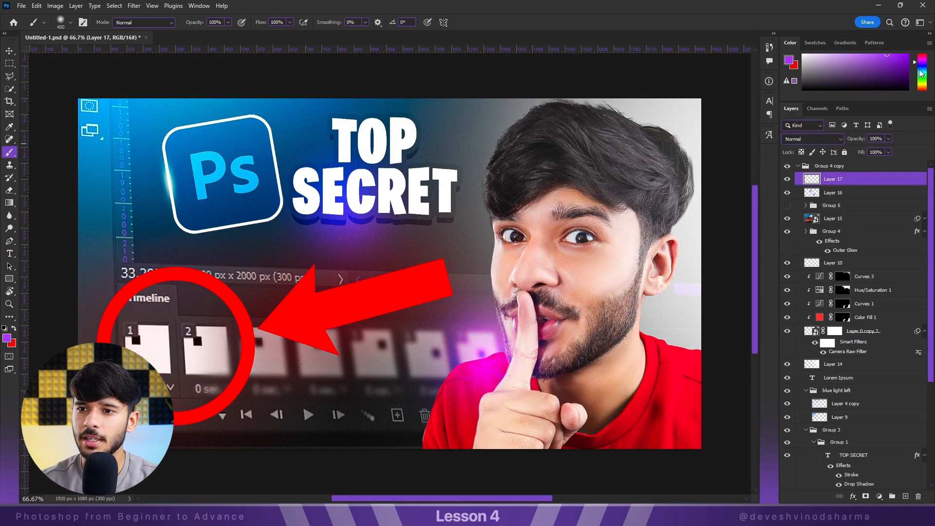
click(920, 70)
click(905, 54)
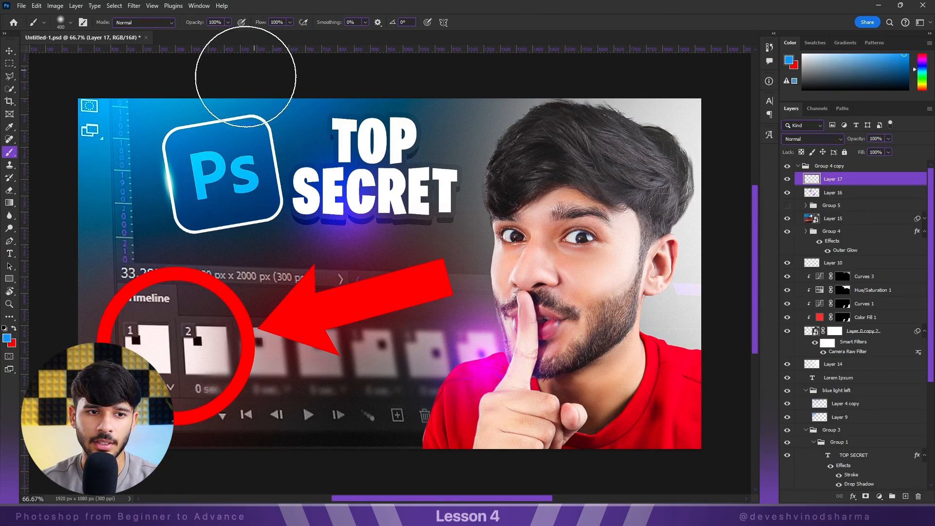
Try Linear Dodge (Add) on the new empty layer, and set its blend mode to Color Dodge
click(823, 139)
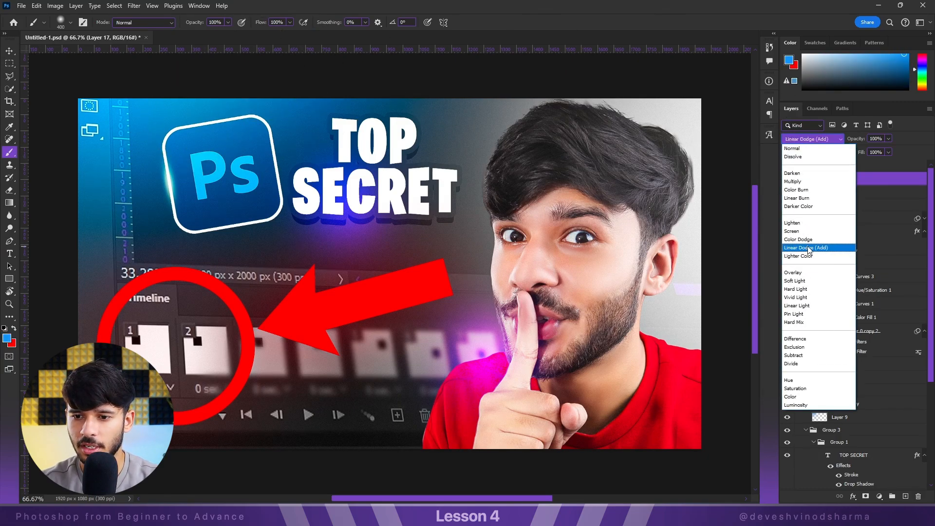
click(807, 248)
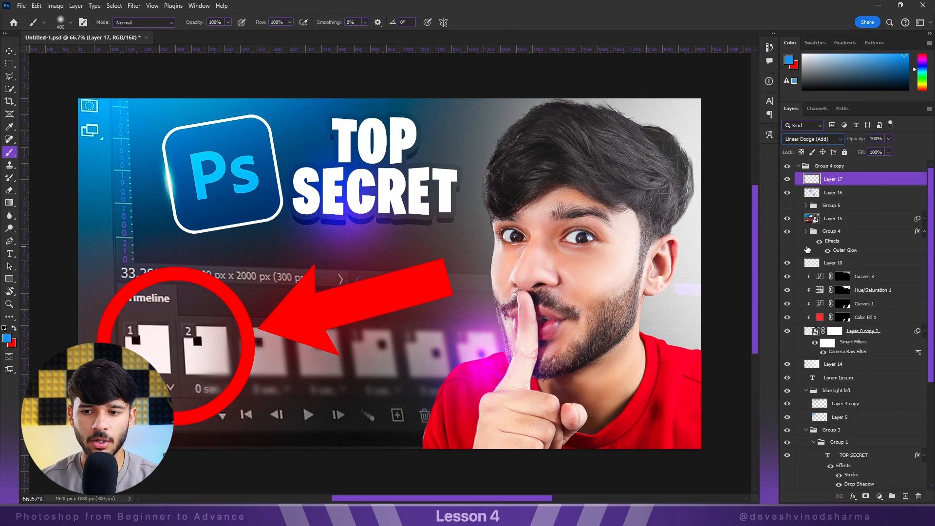
click(818, 140)
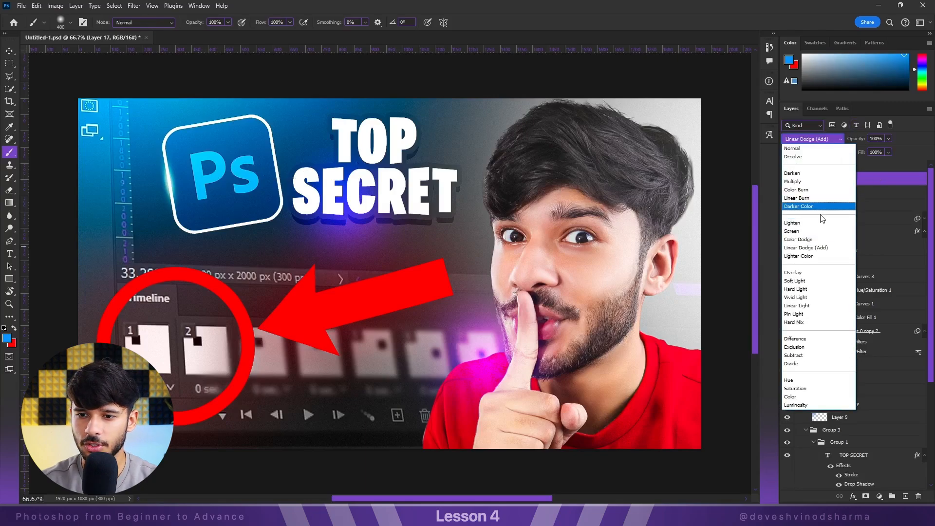
click(807, 240)
Paint a soft blue glow over the thumbnail's upper-left corner with a larger brush, and switch to the Move tool
scroll(138, 112, down, 2)
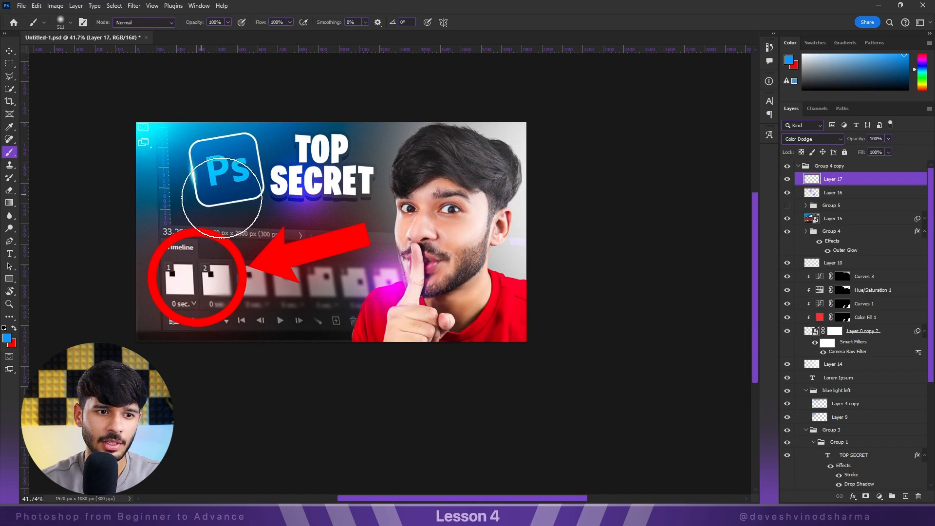
click(11, 51)
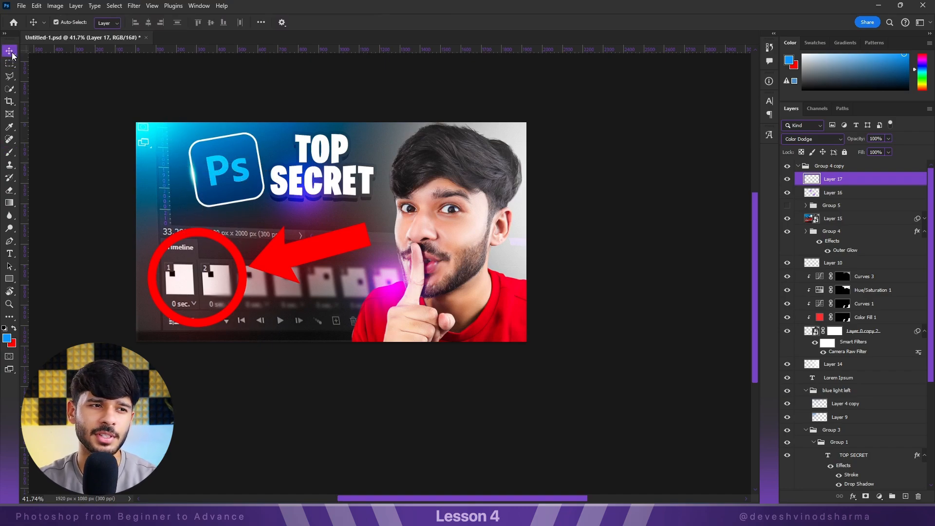